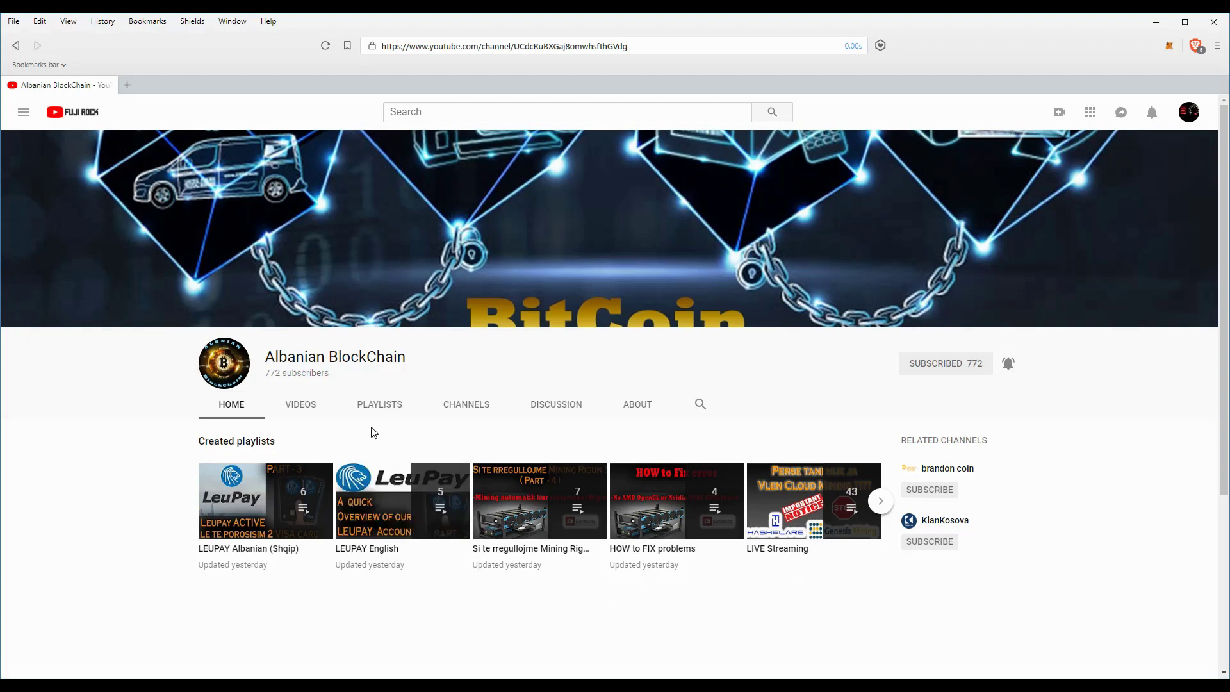
Step: Open the playlists of the Albanian BlockChain channel
{"action": "left_click", "coordinate": [382, 405]}
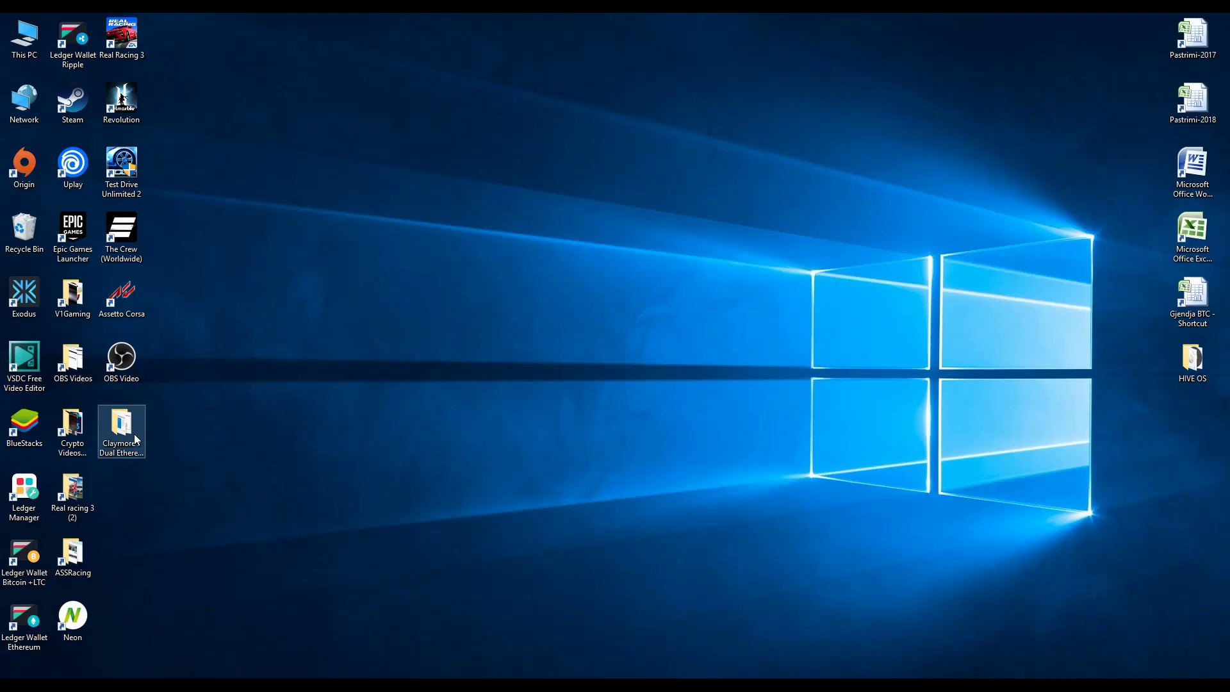
Step: Open the Claymore's Dual Ethereum miner folder from the desktop and enlarge its window to show more files
{"action": "double_click", "coordinate": [133, 433]}
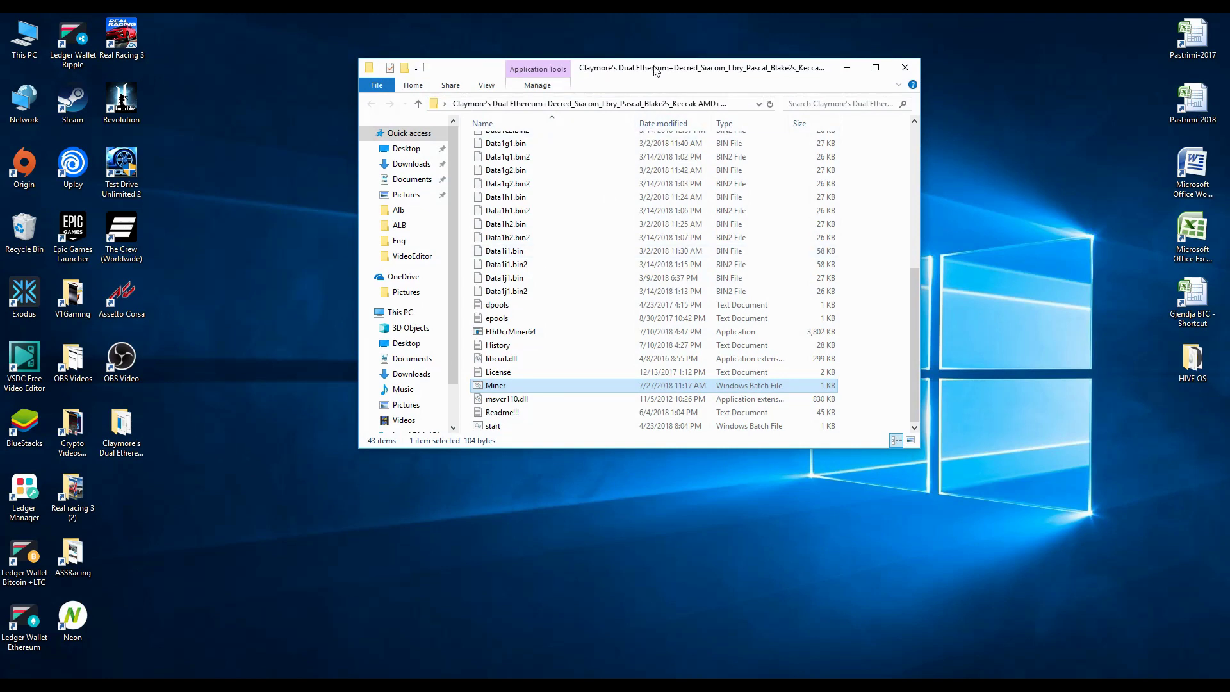
{"action": "left_click_drag", "start_coordinate": [656, 71], "coordinate": [656, 80]}
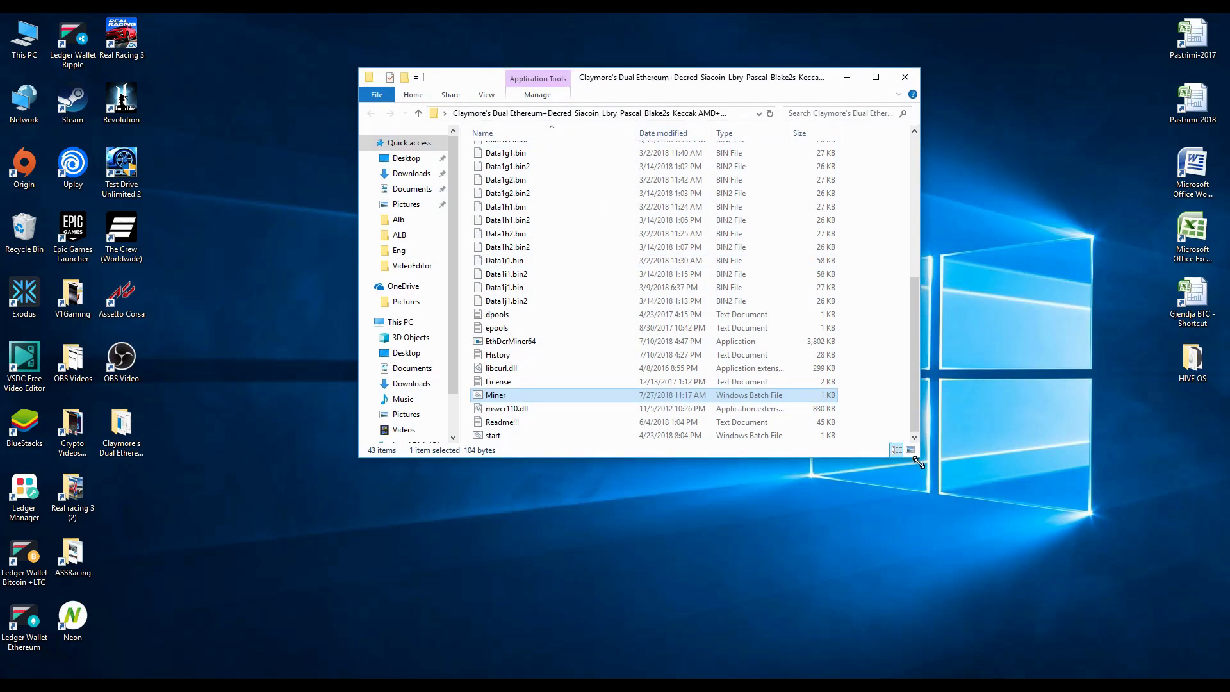
{"action": "left_click_drag", "start_coordinate": [918, 462], "coordinate": [972, 542]}
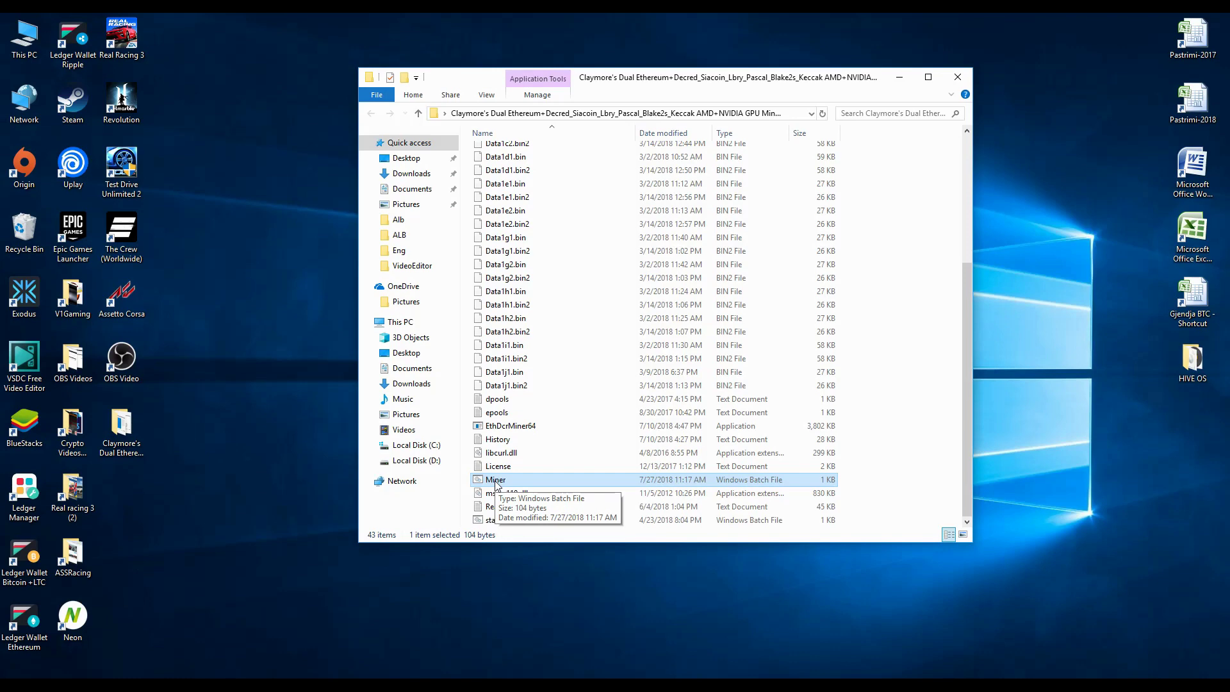
Step: Move the EthDcrMiner64 application from the Claymore miner folder to the desktop
{"action": "right_click", "coordinate": [510, 429]}
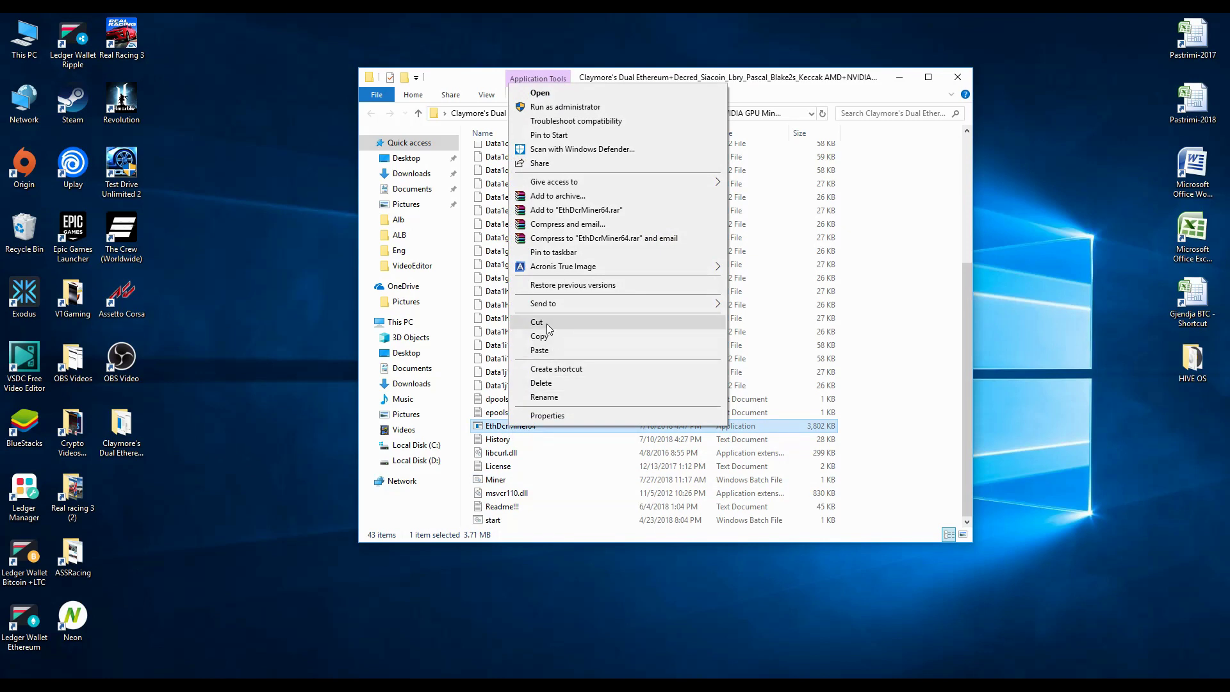
{"action": "left_click", "coordinate": [548, 324]}
{"action": "right_click", "coordinate": [157, 487]}
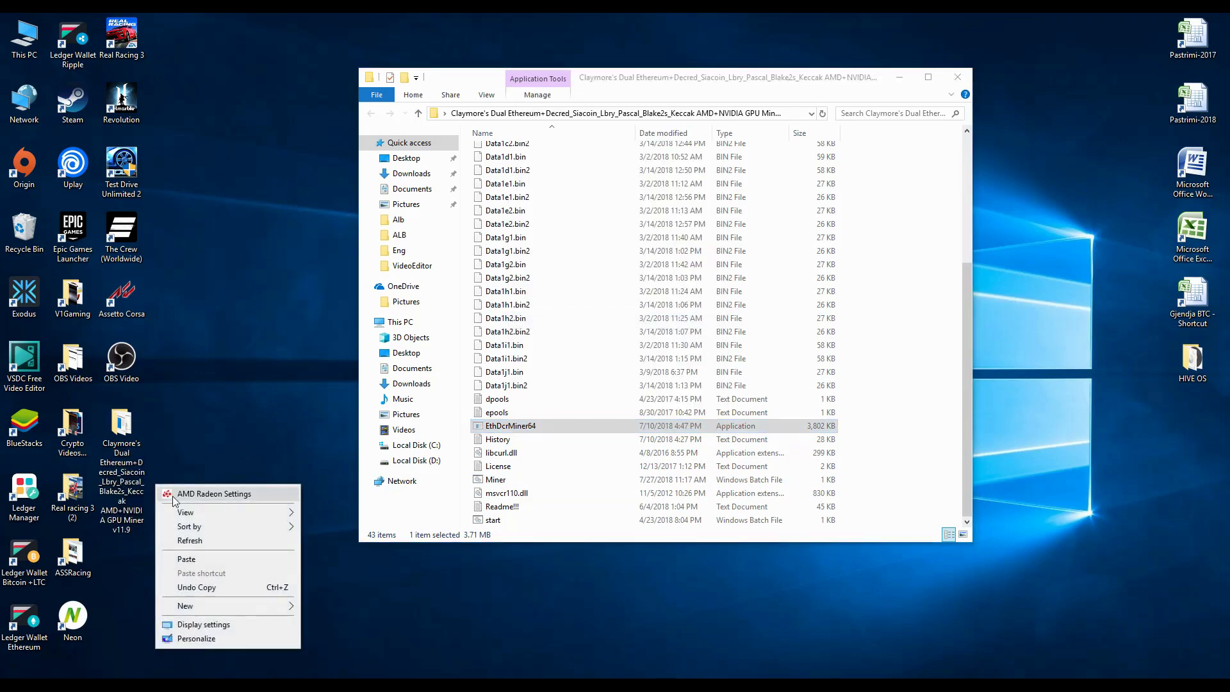
{"action": "left_click", "coordinate": [187, 559]}
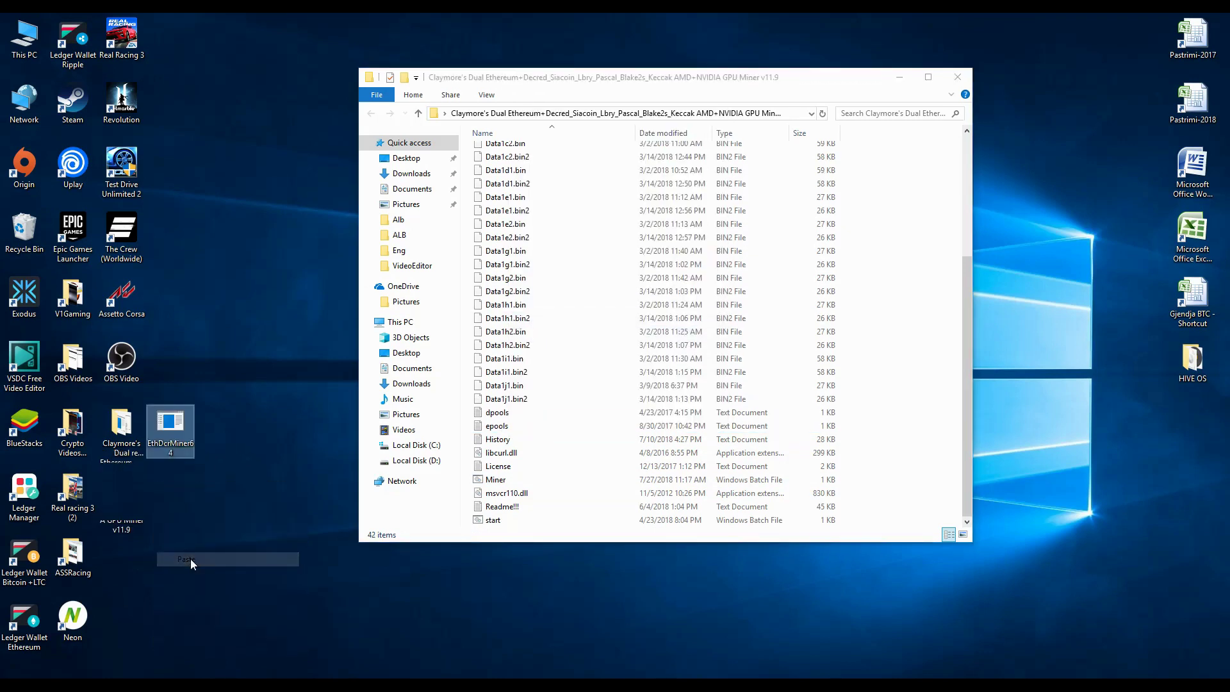
Step: Try to run the Miner batch file and look through the files remaining in the Claymore folder
{"action": "left_click", "coordinate": [510, 481]}
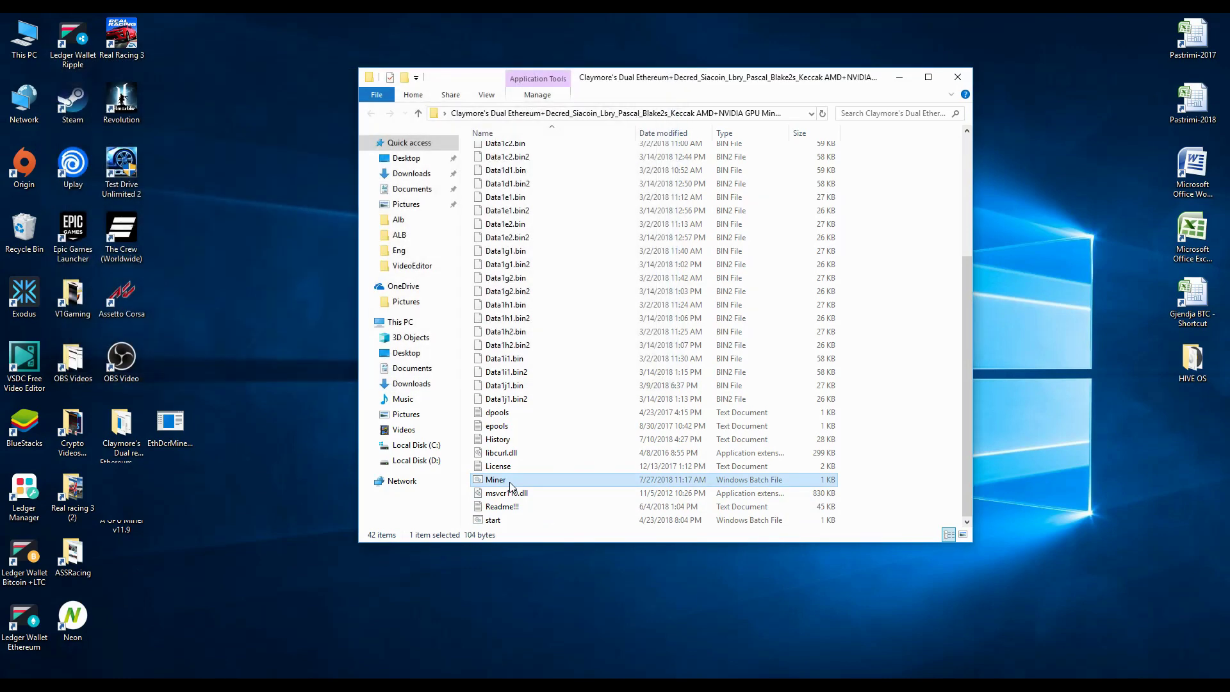
{"action": "double_click", "coordinate": [509, 481]}
{"action": "double_click", "coordinate": [506, 482]}
{"action": "double_click", "coordinate": [506, 482]}
{"action": "scroll", "coordinate": [582, 302], "scroll_direction": "up", "scroll_amount": 5}
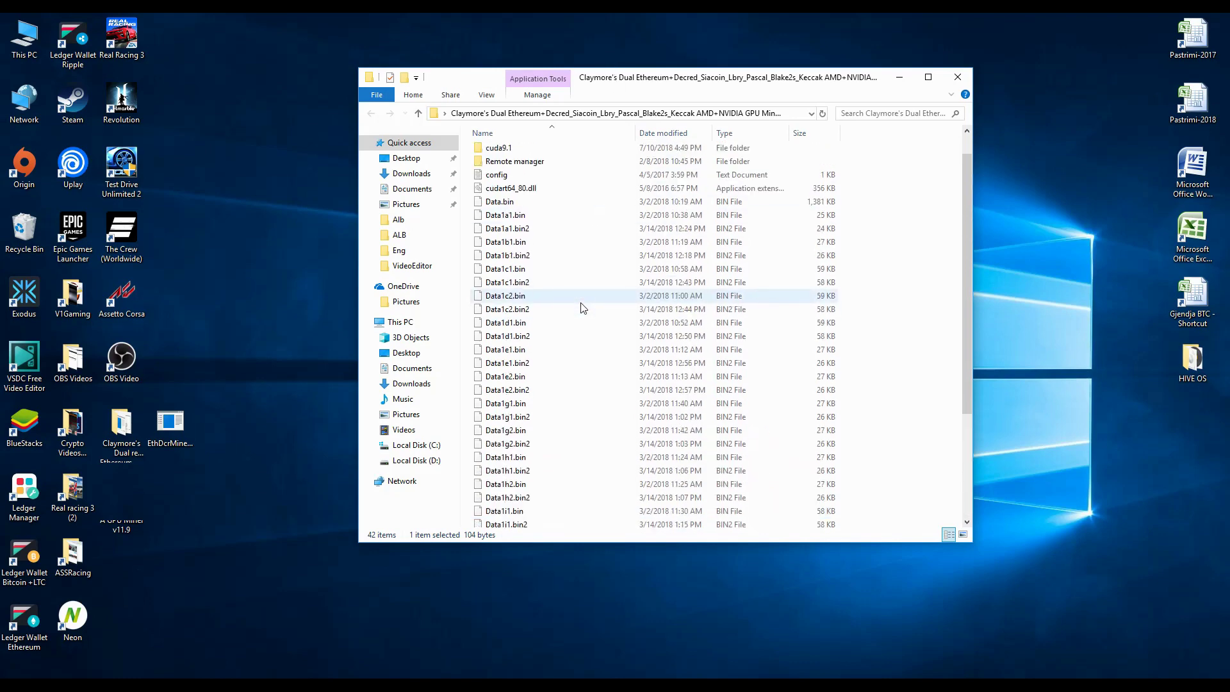
{"action": "scroll", "coordinate": [582, 307], "scroll_direction": "down", "scroll_amount": 5}
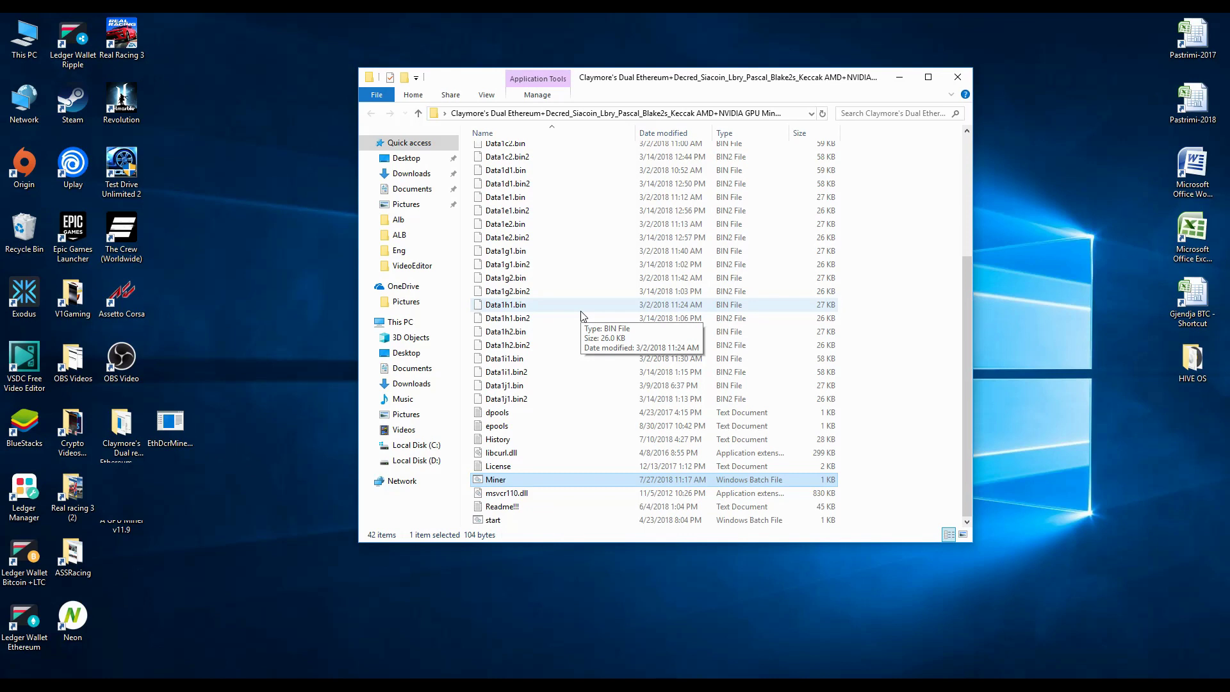
{"action": "left_click", "coordinate": [463, 583]}
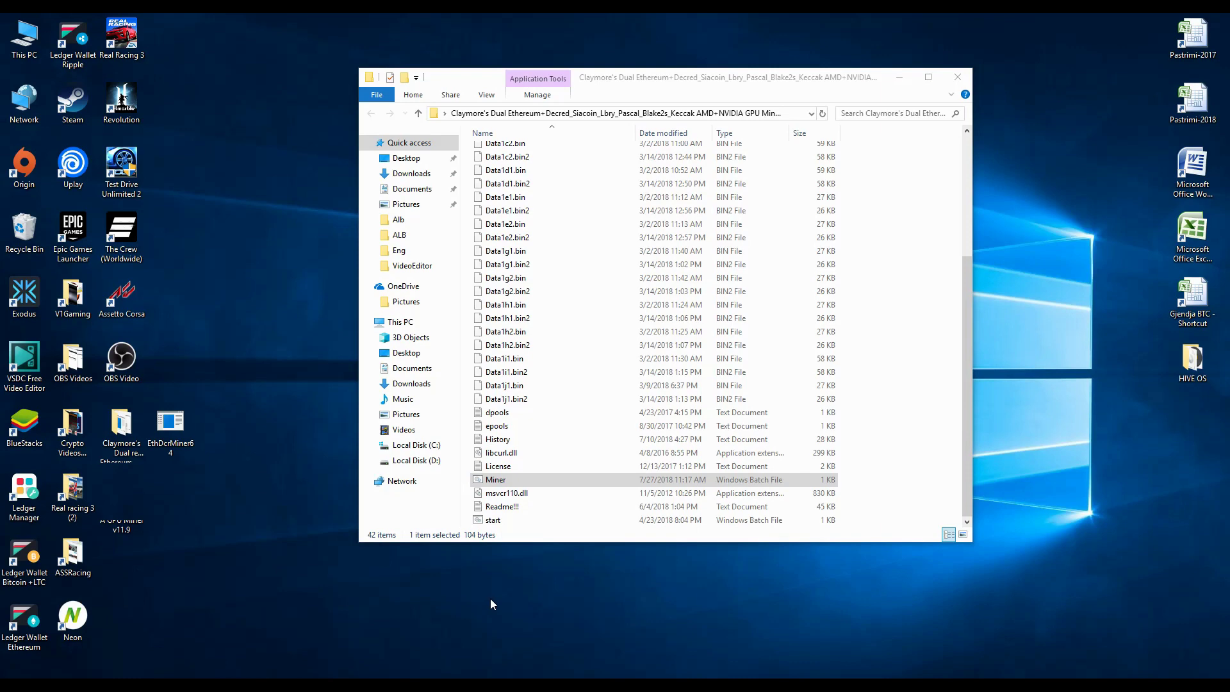
{"action": "left_click", "coordinate": [499, 482]}
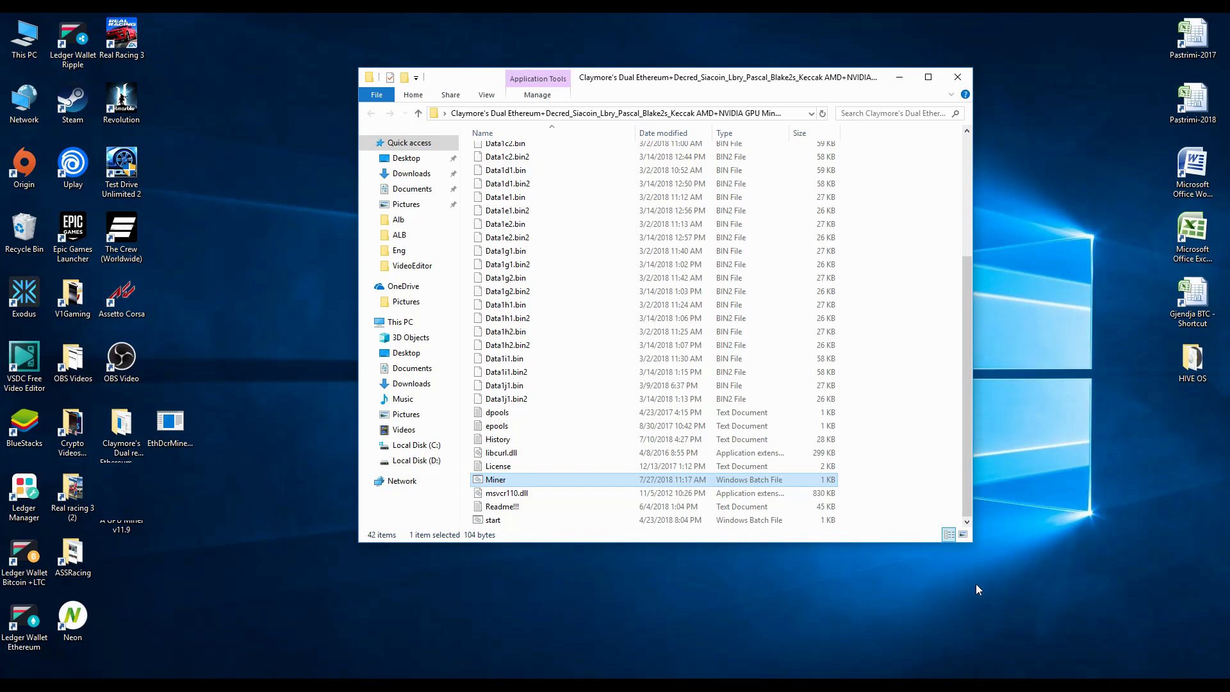
Step: Turn off real-time protection in Windows Defender Security Center, then close it and dismiss the notification
{"action": "left_click", "coordinate": [1101, 683]}
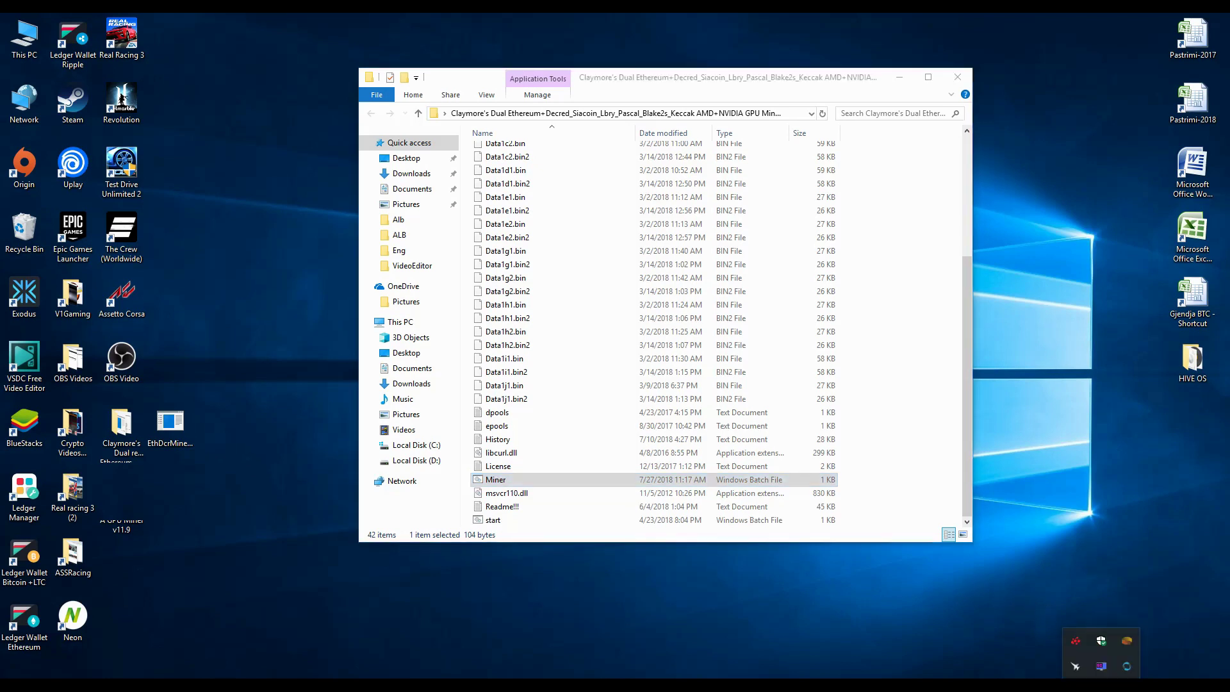
{"action": "left_click", "coordinate": [1101, 642]}
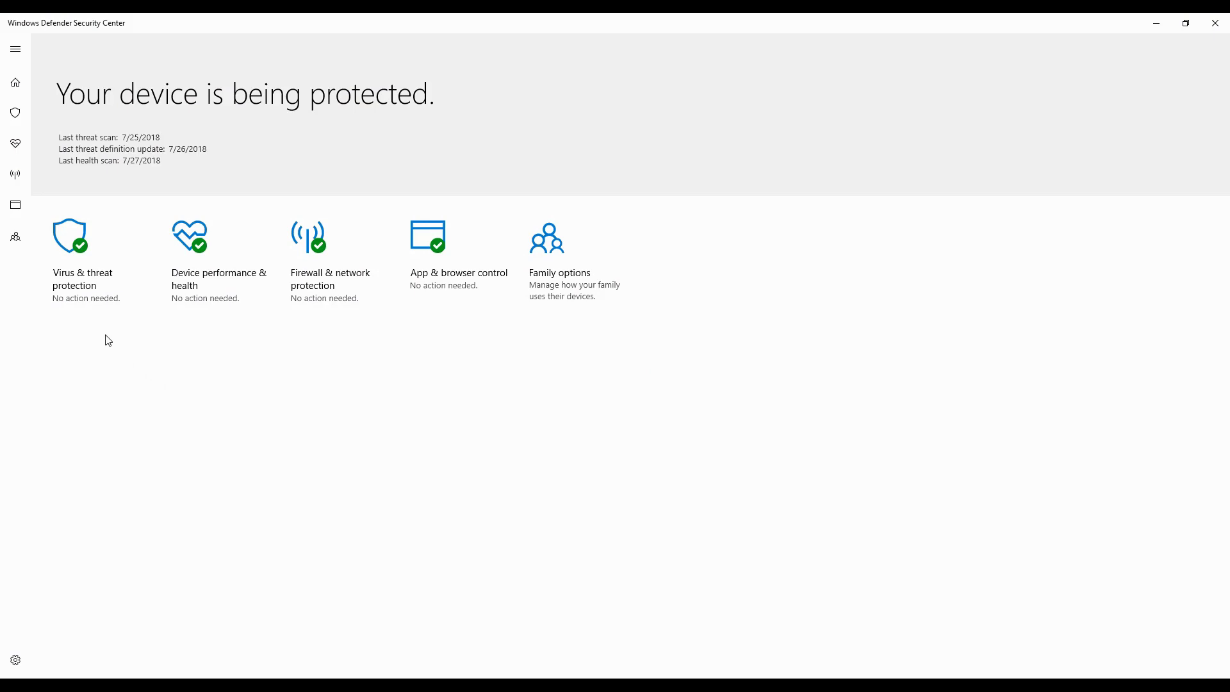
{"action": "left_click", "coordinate": [71, 254]}
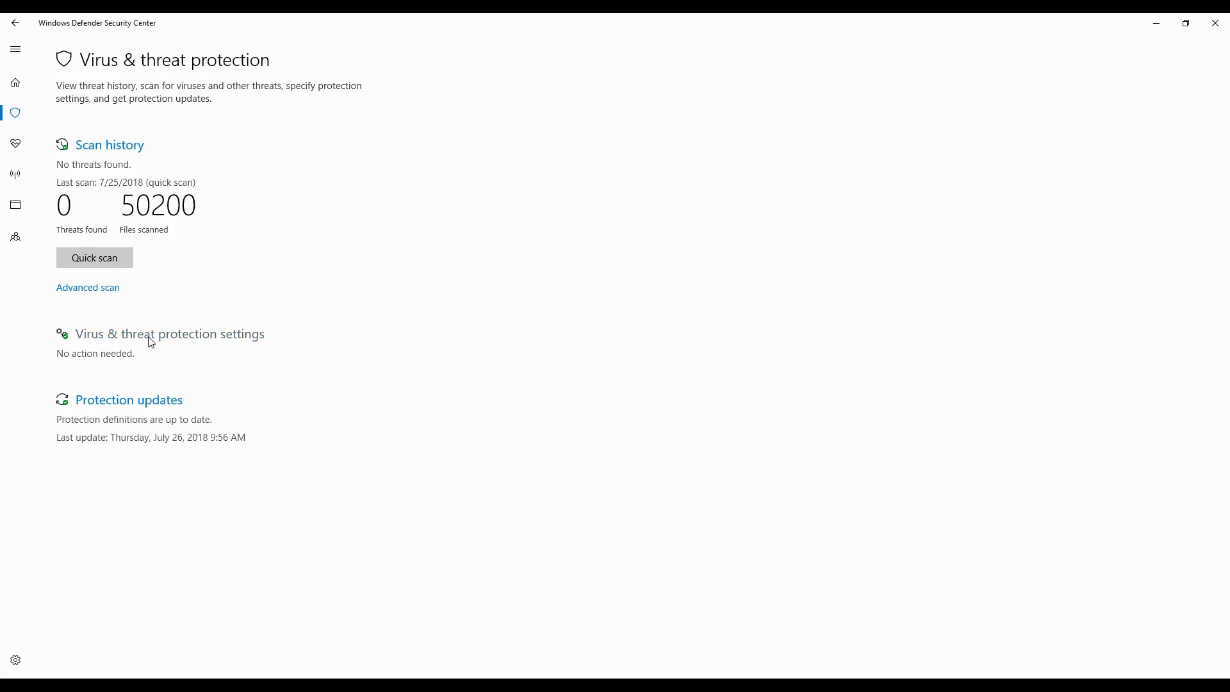
{"action": "left_click", "coordinate": [181, 335]}
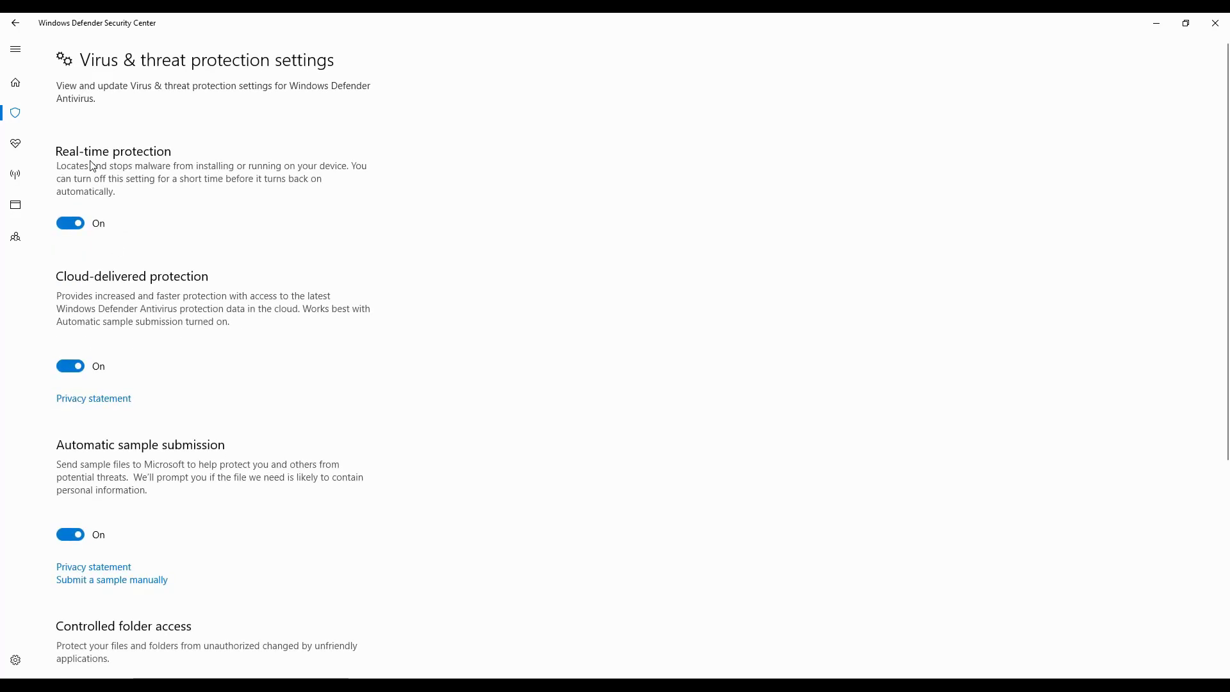
{"action": "left_click", "coordinate": [77, 222]}
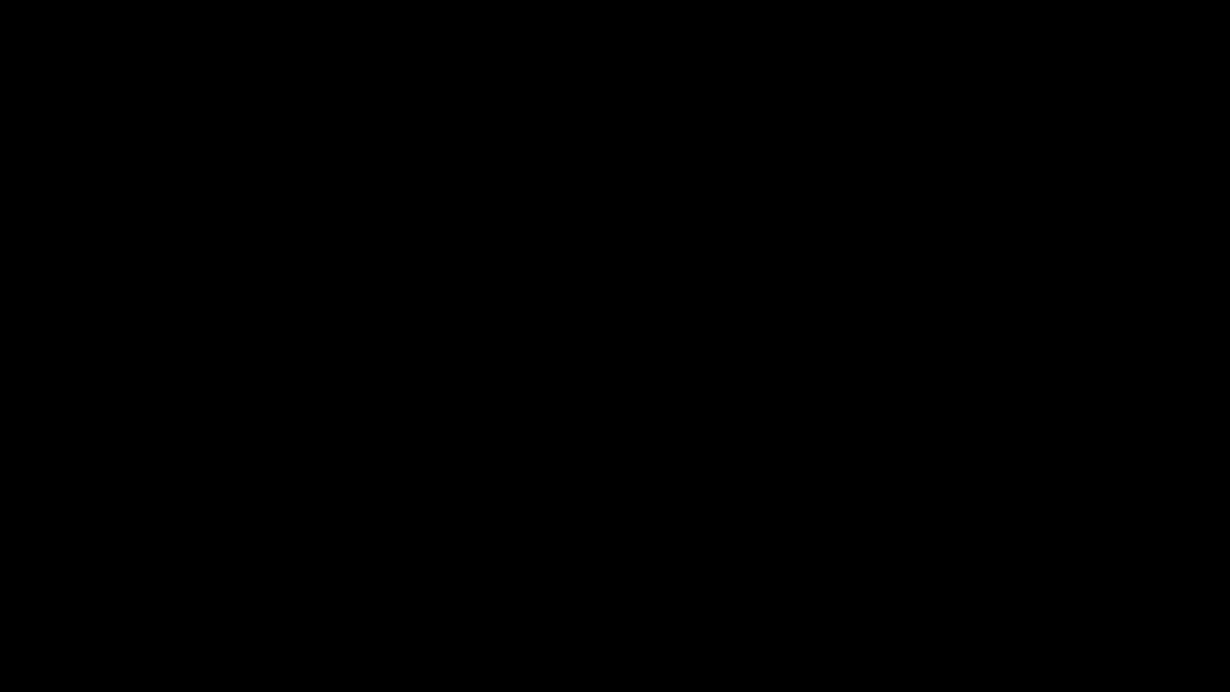
{"action": "key", "text": "alt+y"}
{"action": "left_click", "coordinate": [1214, 19]}
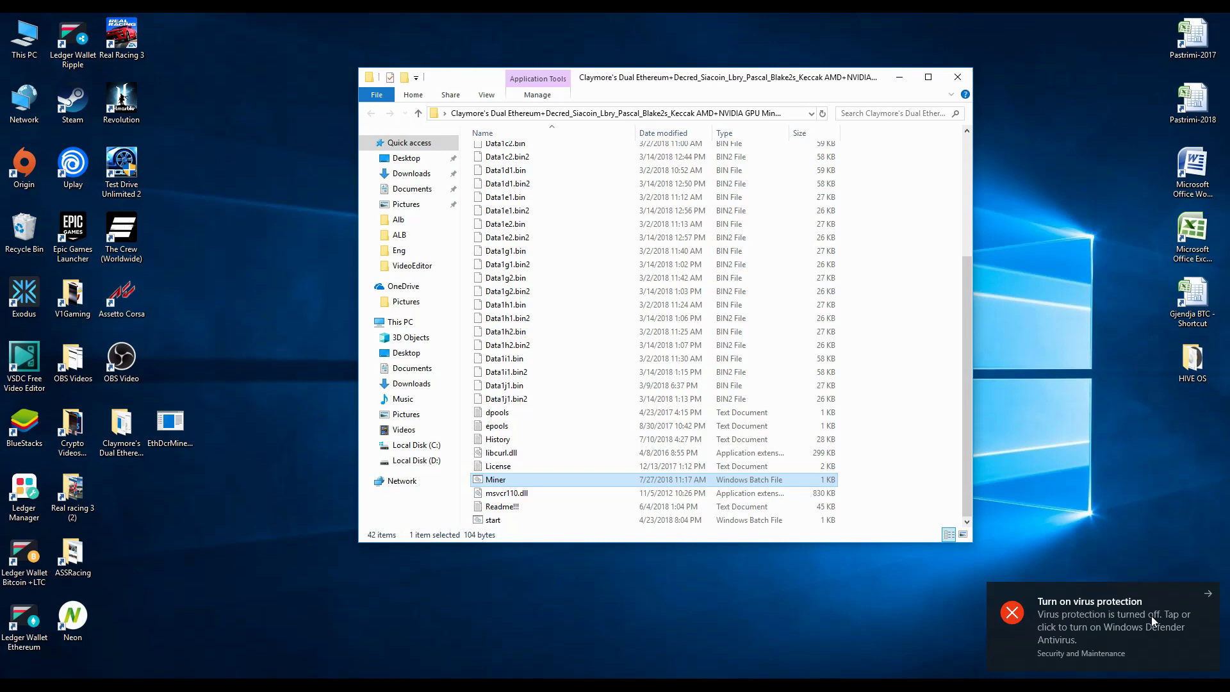
{"action": "left_click", "coordinate": [1207, 594]}
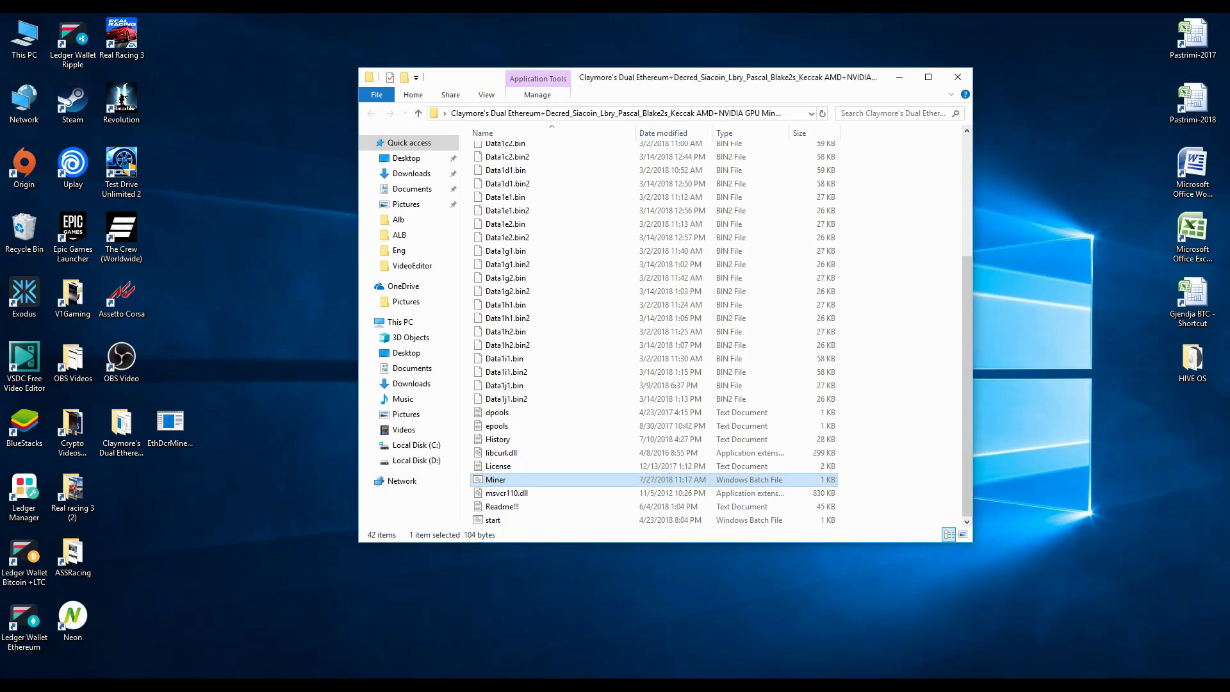
Step: Reopen Windows Defender Security Center and go to the exclusions list in the virus and threat protection settings
{"action": "left_click", "coordinate": [1102, 686]}
{"action": "left_click", "coordinate": [1102, 685]}
{"action": "left_click", "coordinate": [1102, 686]}
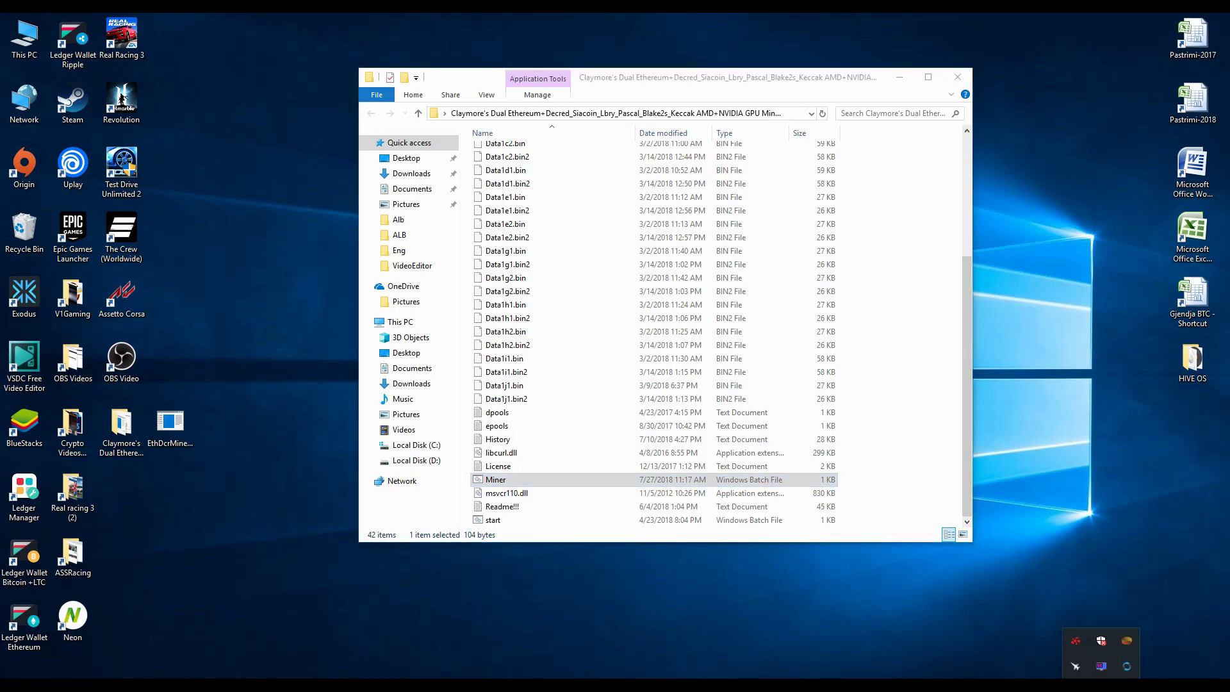
{"action": "left_click", "coordinate": [1102, 650]}
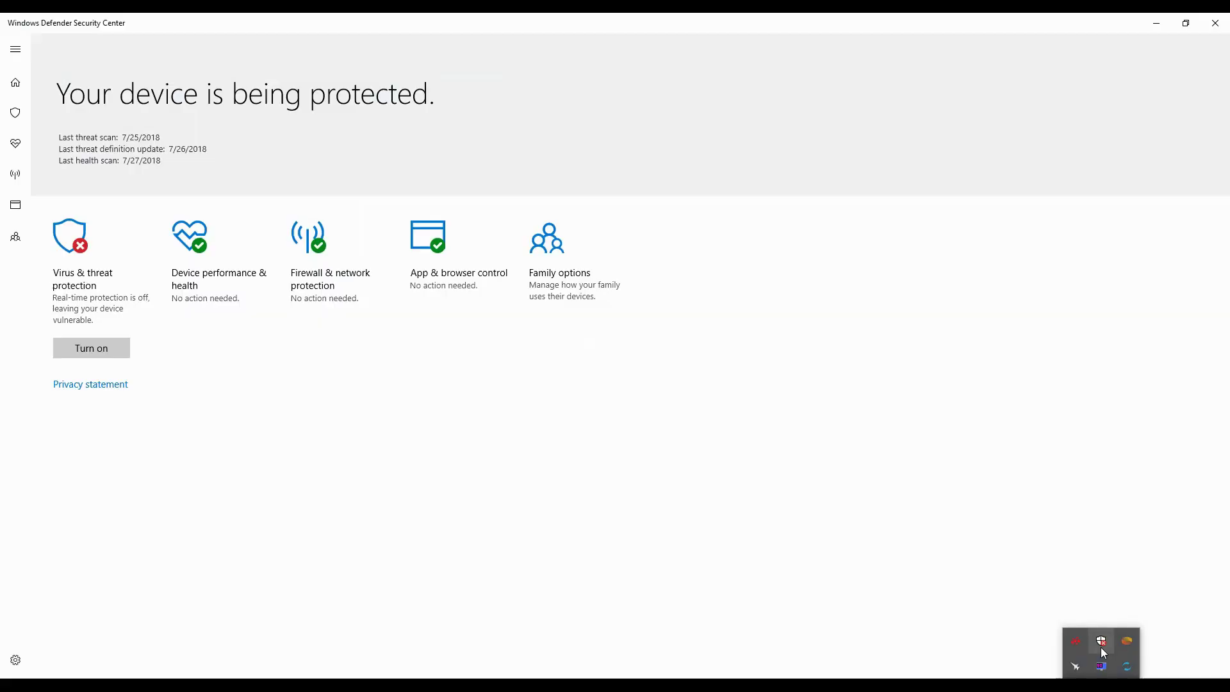
{"action": "left_click", "coordinate": [75, 254]}
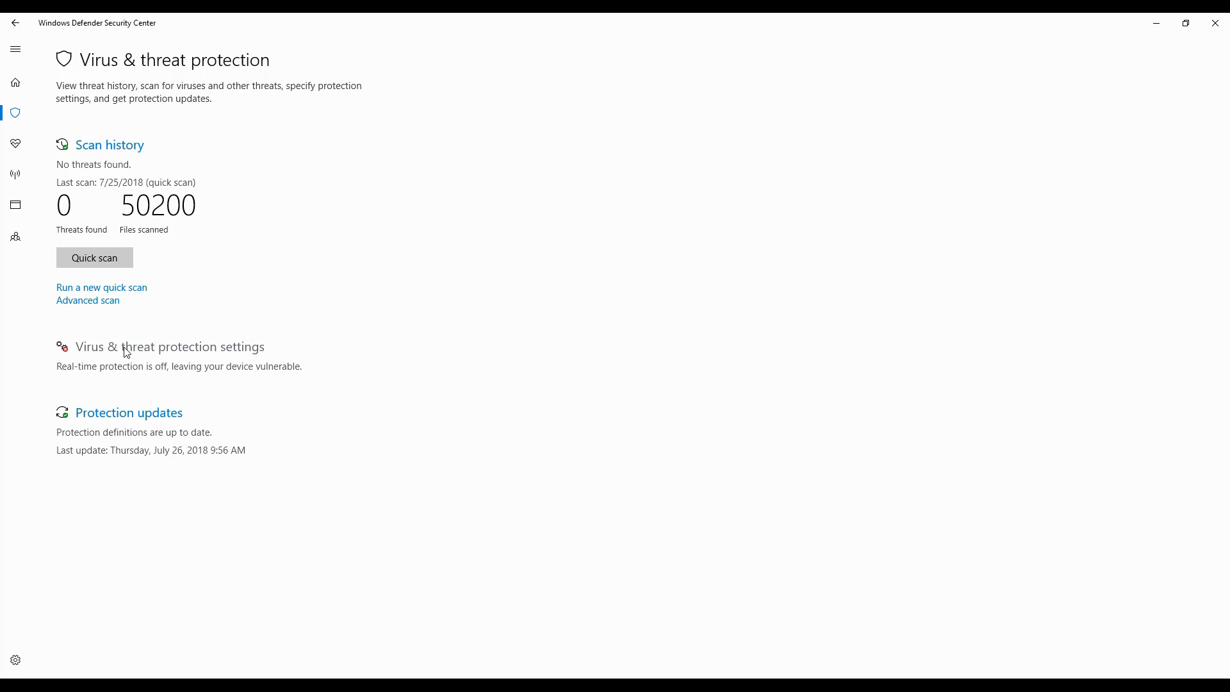
{"action": "left_click", "coordinate": [148, 351]}
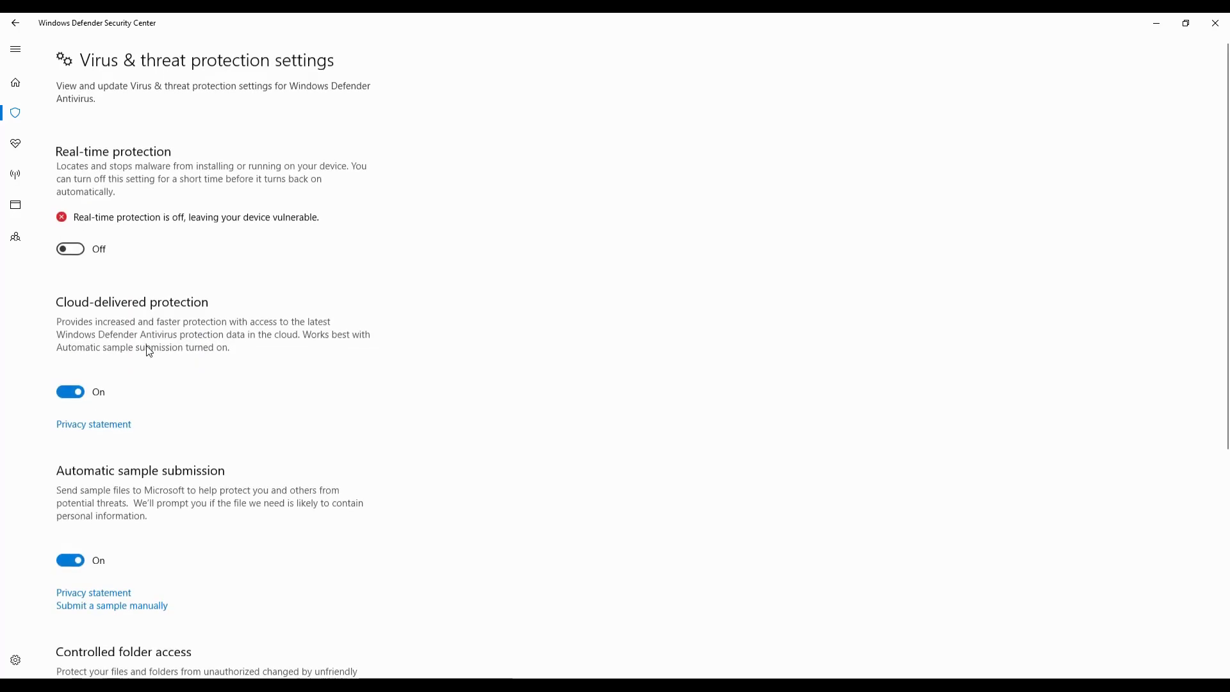
{"action": "scroll", "coordinate": [175, 360], "scroll_direction": "down", "scroll_amount": 5}
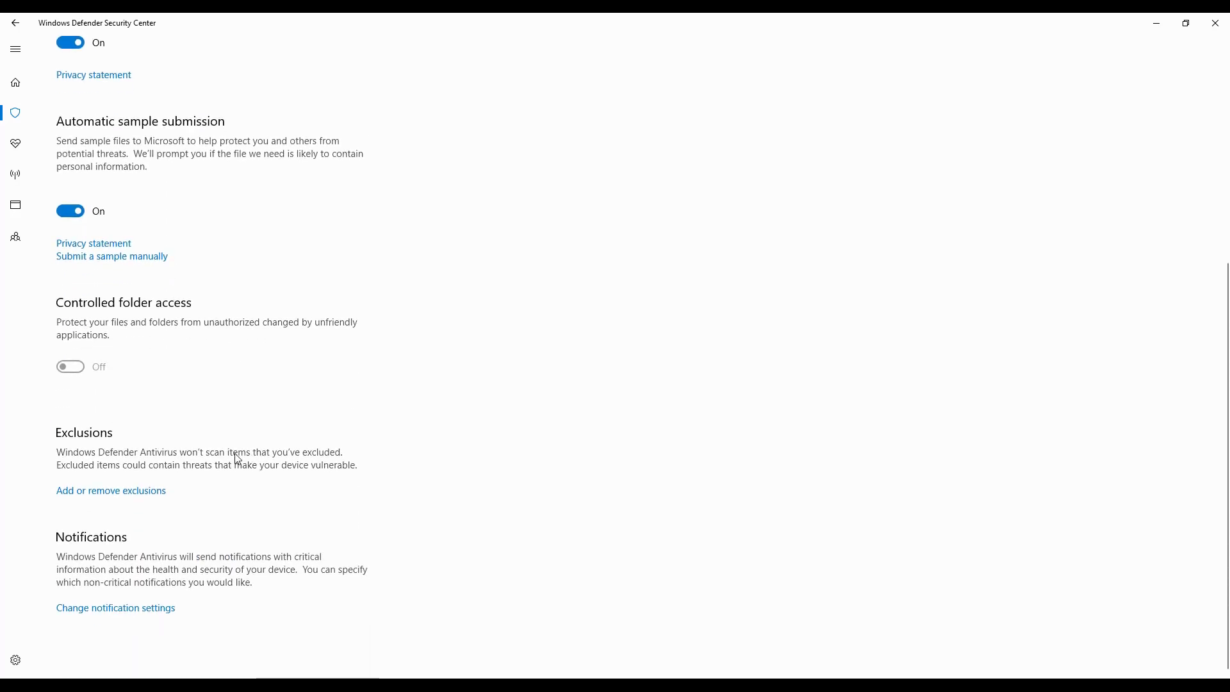
{"action": "left_click", "coordinate": [112, 499]}
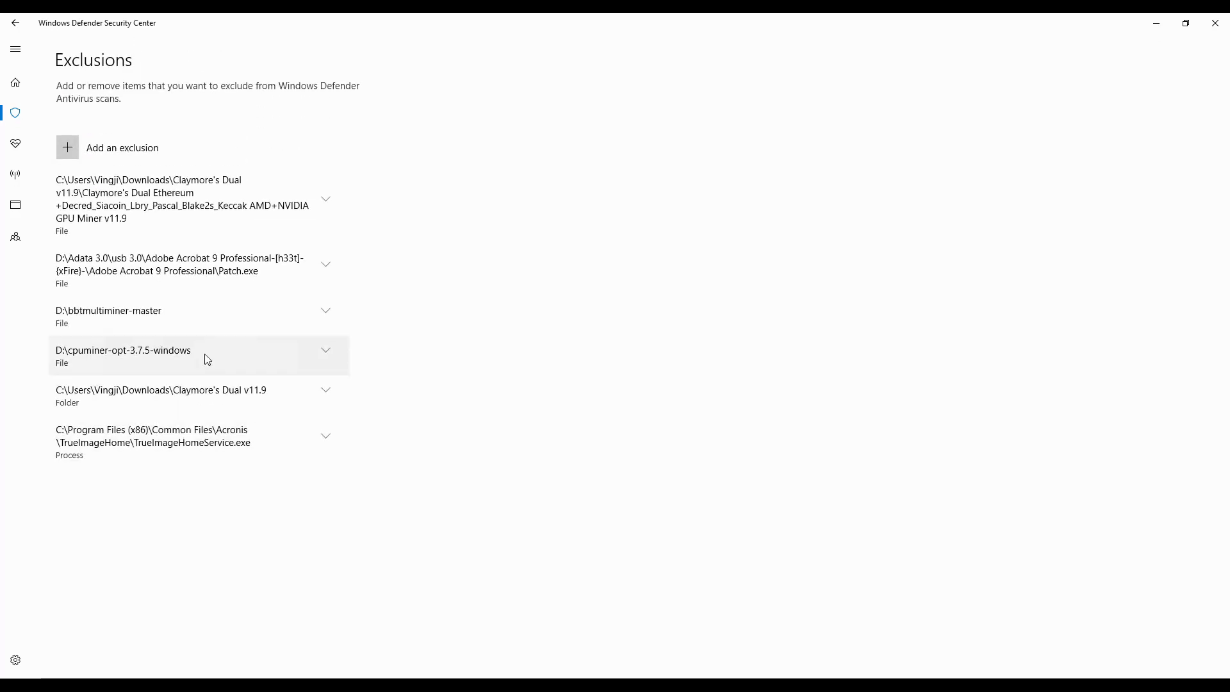
Step: Add the desktop folder of Claymore's Dual Ethereum miner v11.9 as a folder exclusion and close Windows Defender Security Center
{"action": "left_click", "coordinate": [76, 148]}
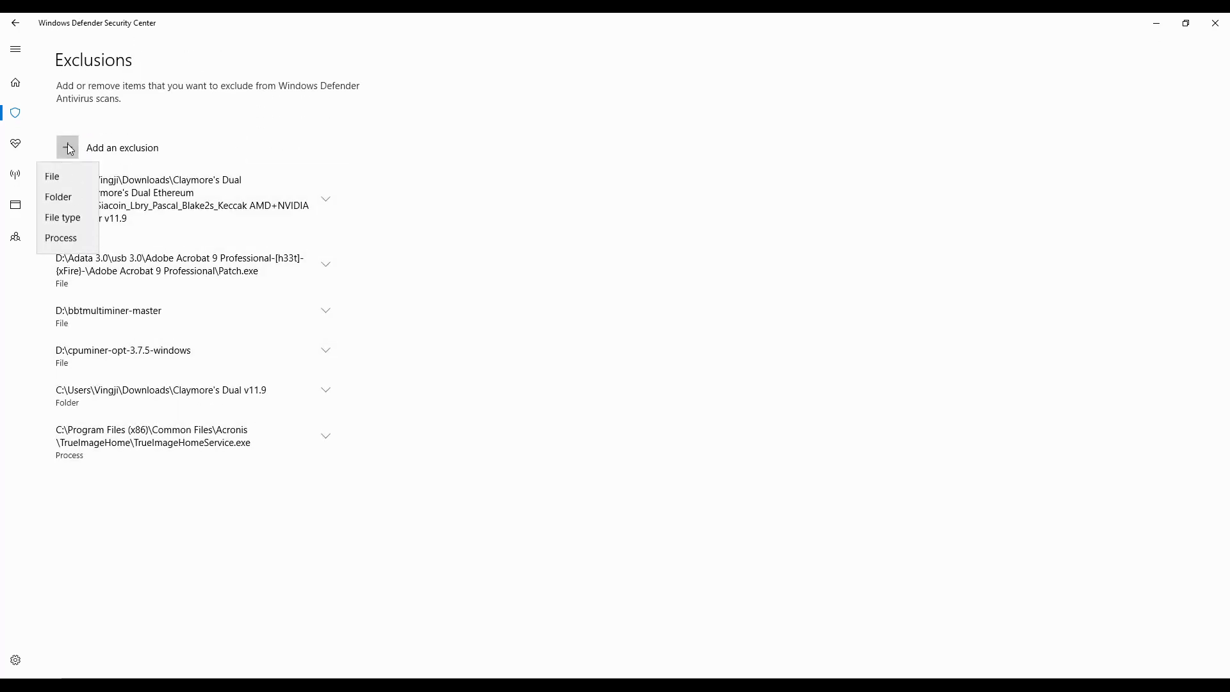
{"action": "left_click", "coordinate": [63, 198]}
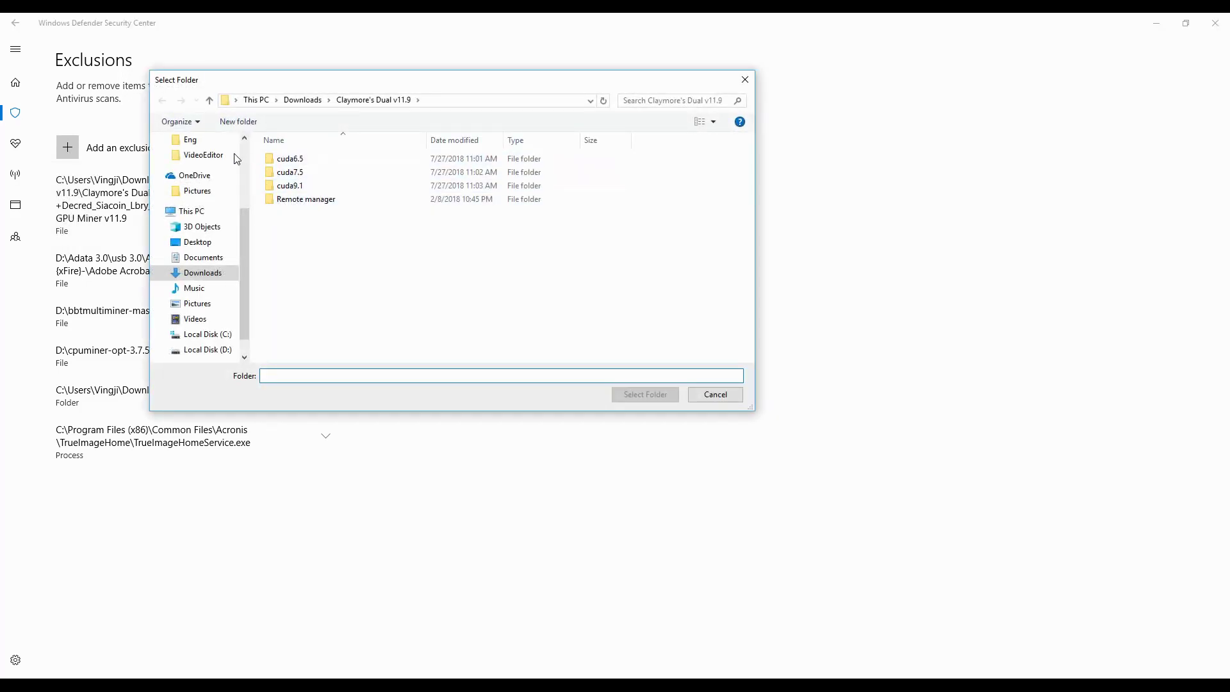
{"action": "left_click", "coordinate": [209, 101]}
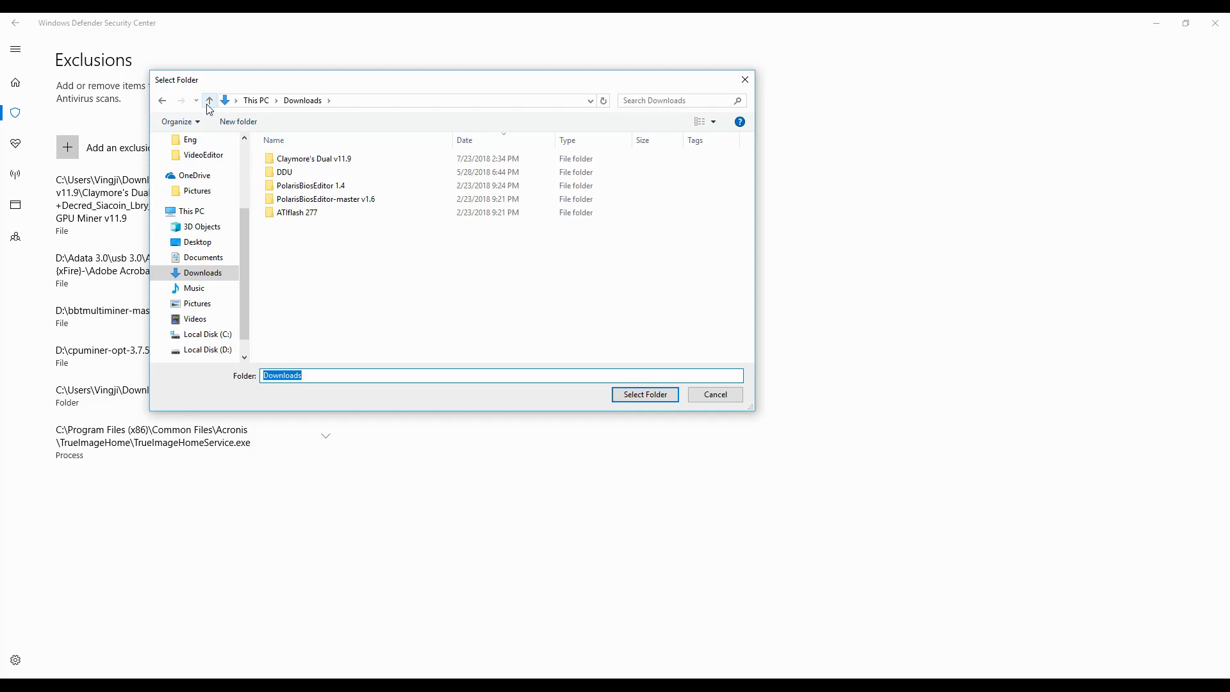
{"action": "left_click", "coordinate": [197, 242]}
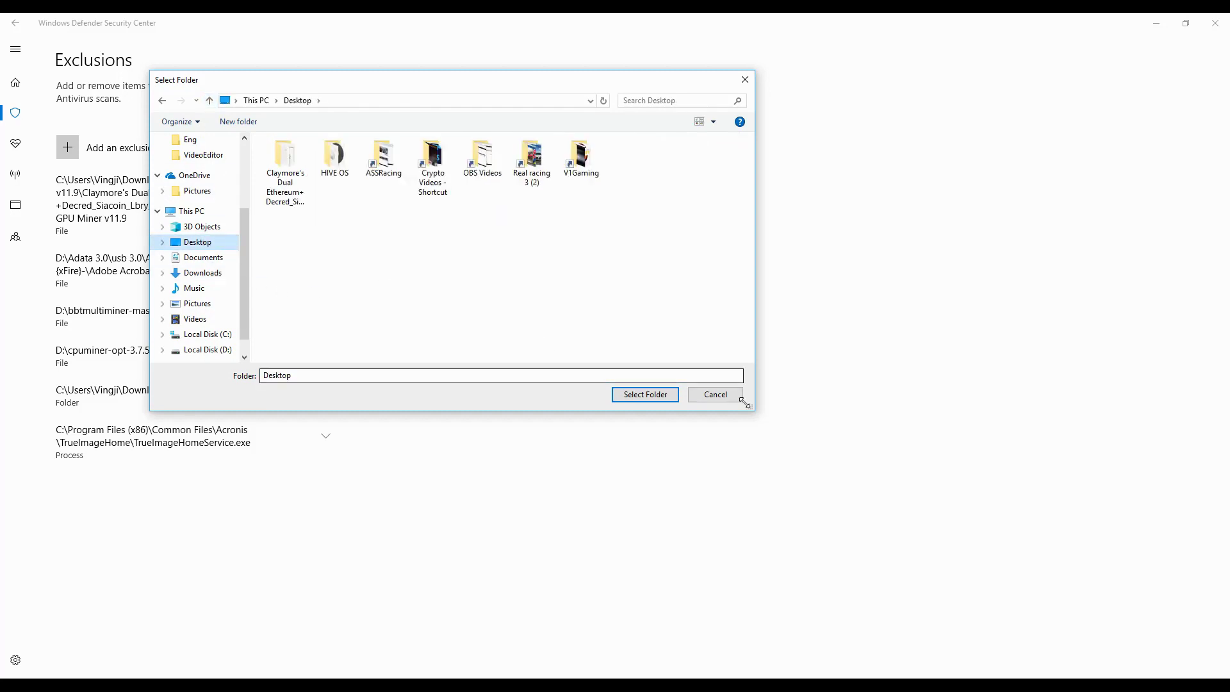
{"action": "left_click_drag", "start_coordinate": [749, 412], "coordinate": [811, 447]}
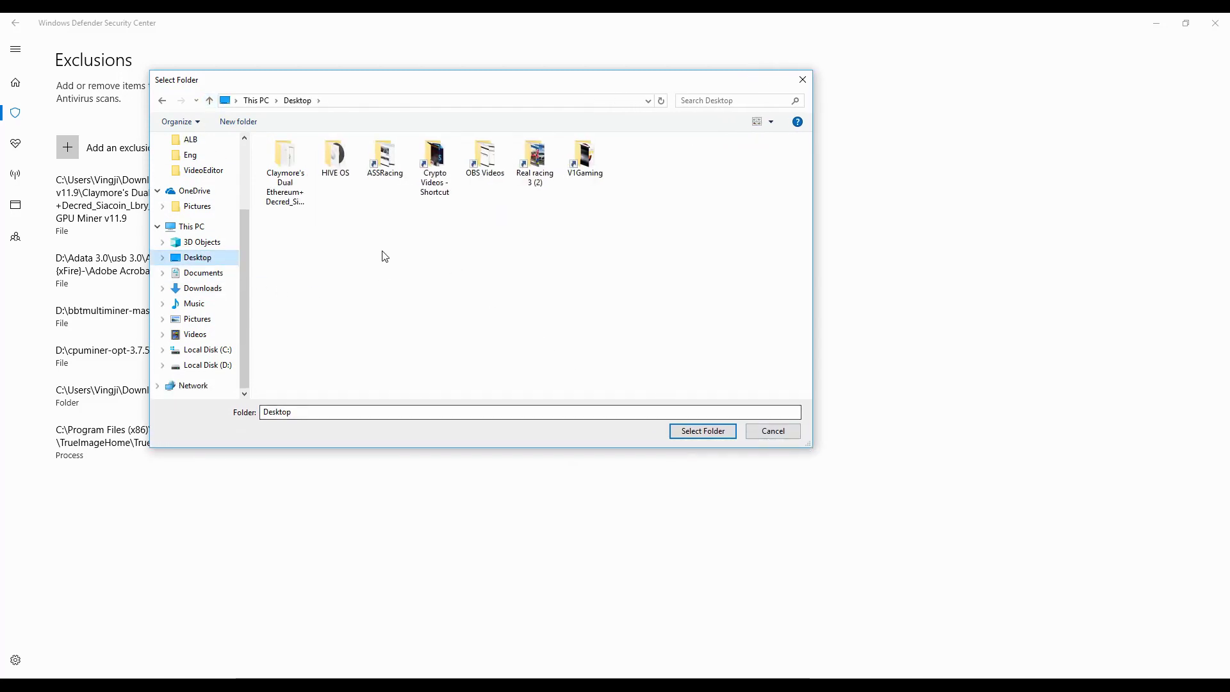
{"action": "left_click", "coordinate": [297, 183]}
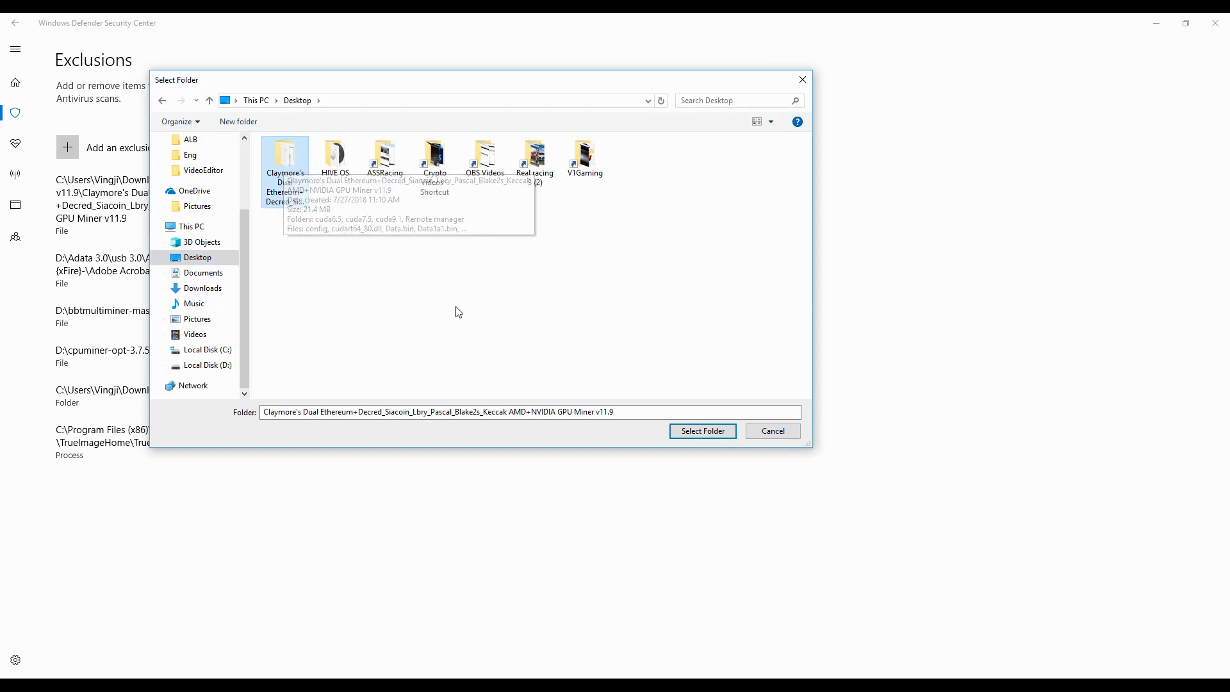
{"action": "left_click", "coordinate": [705, 433]}
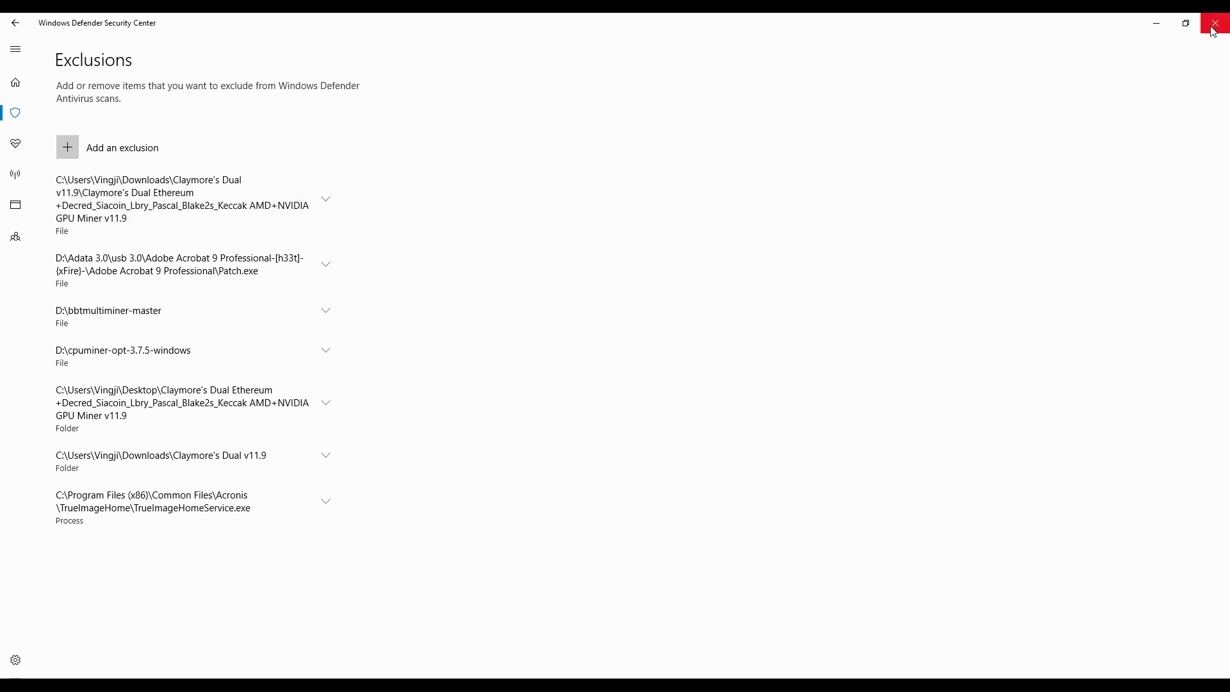
{"action": "left_click", "coordinate": [1215, 20]}
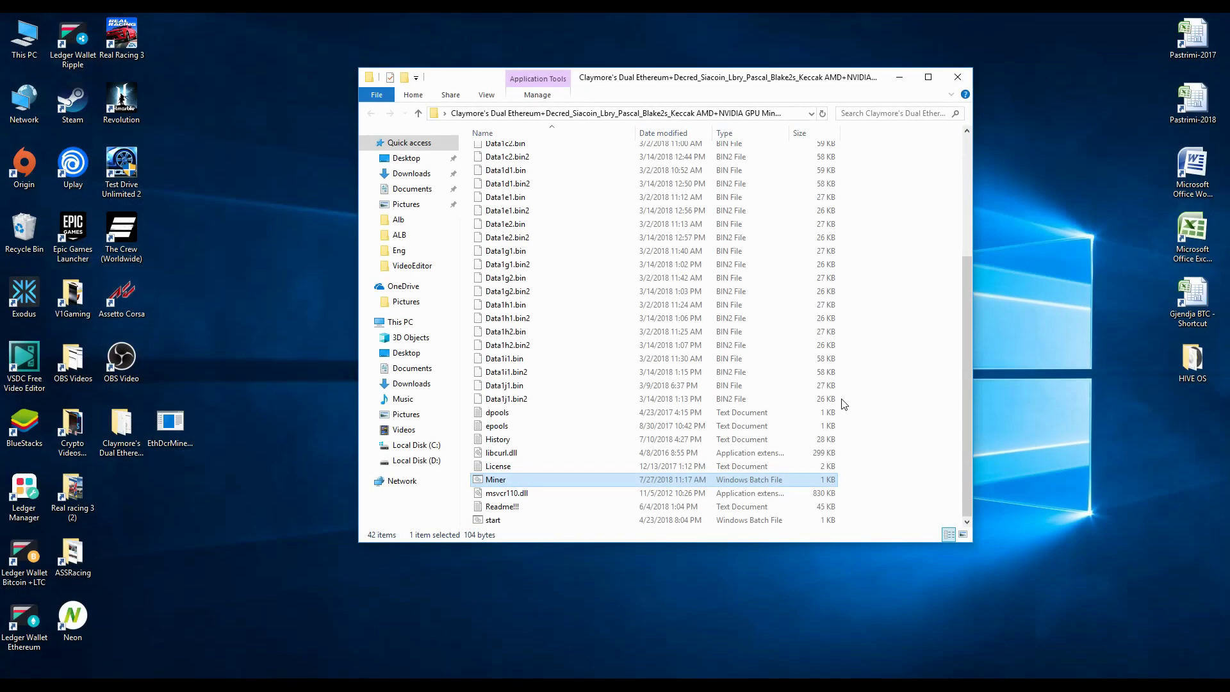
Step: Open Archive-4d95 from the Downloads folder in WinRAR, go into its nested Claymore v11.9 ZIP and select the miner folder inside
{"action": "left_click", "coordinate": [414, 175]}
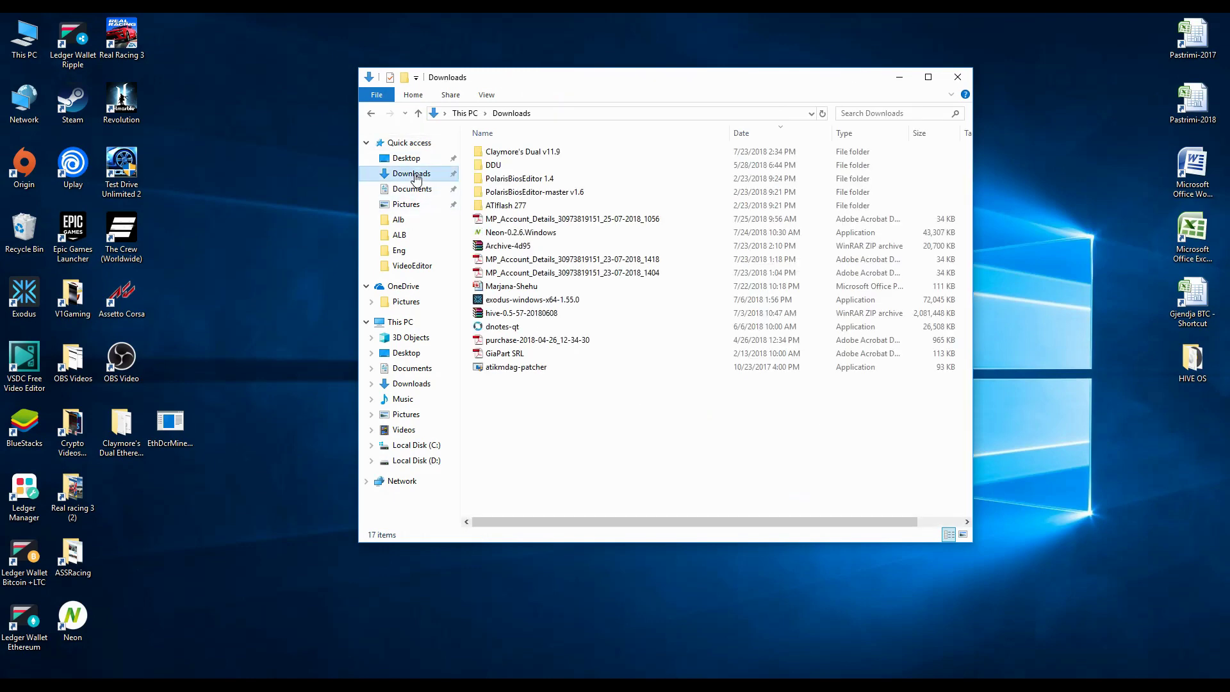
{"action": "double_click", "coordinate": [520, 244]}
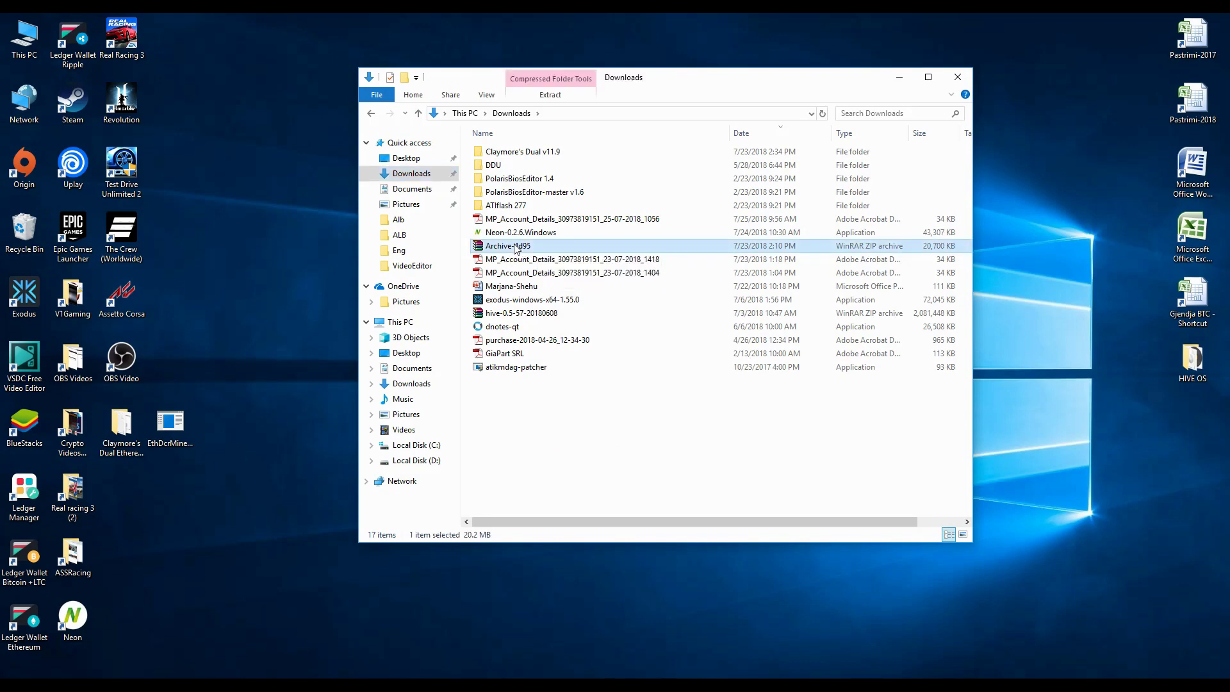
{"action": "left_click", "coordinate": [829, 157]}
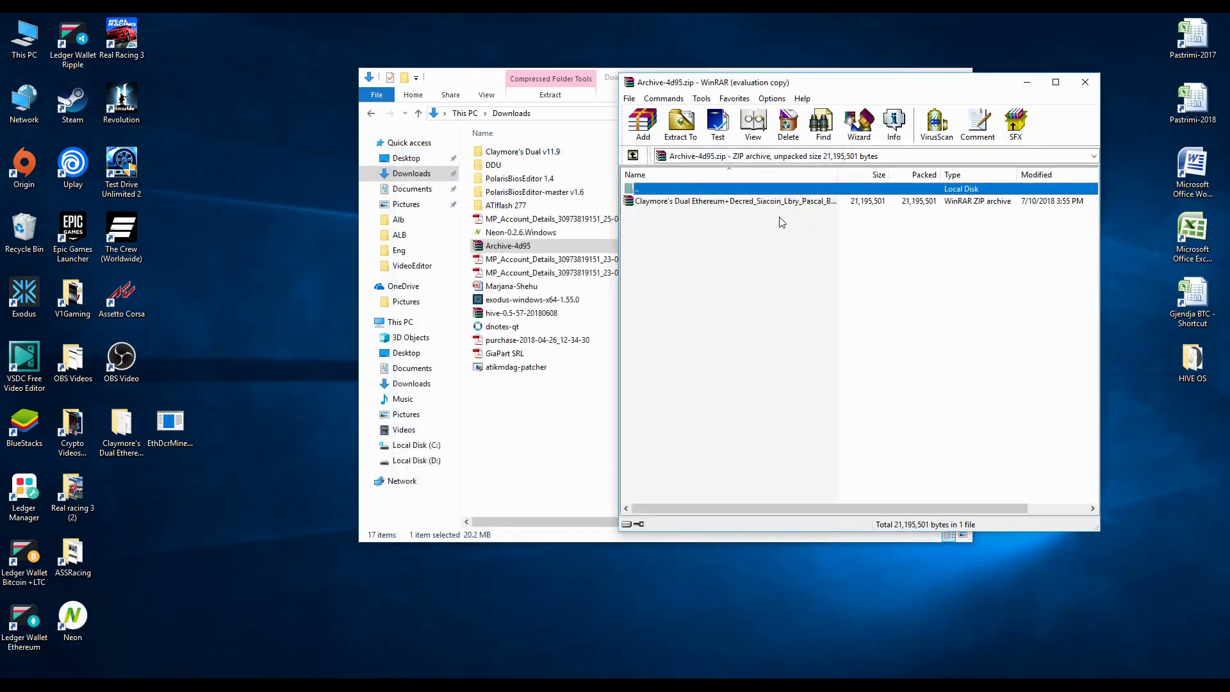
{"action": "double_click", "coordinate": [697, 203]}
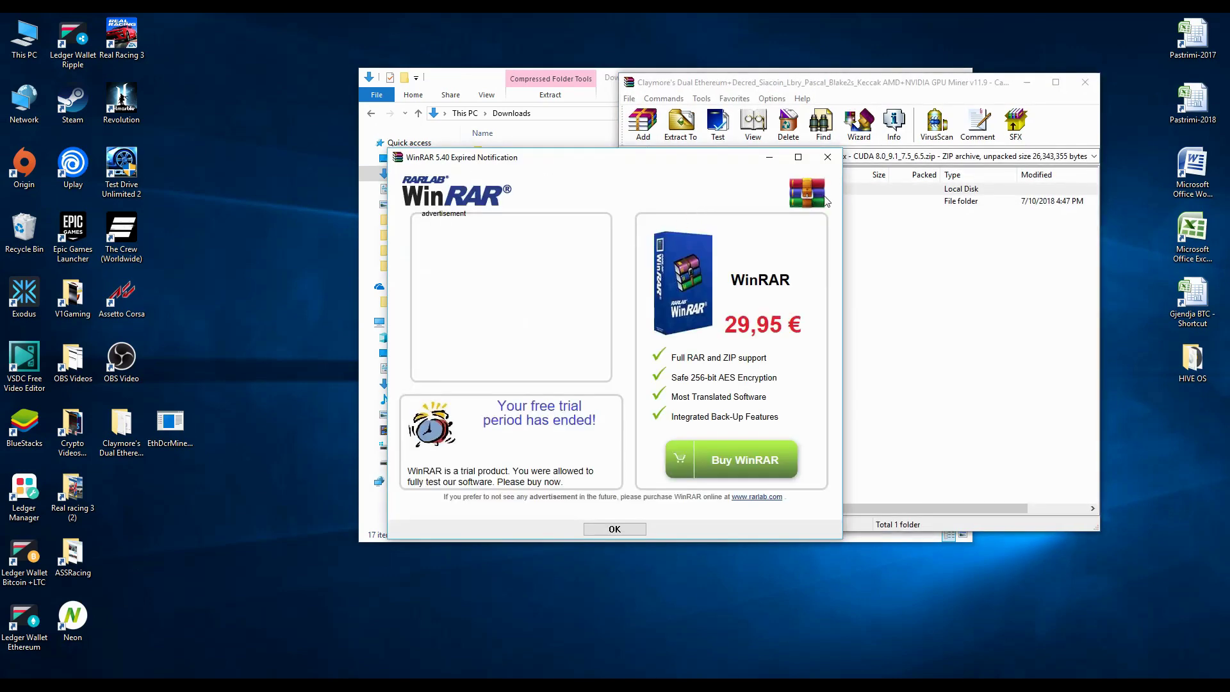
{"action": "left_click", "coordinate": [829, 156]}
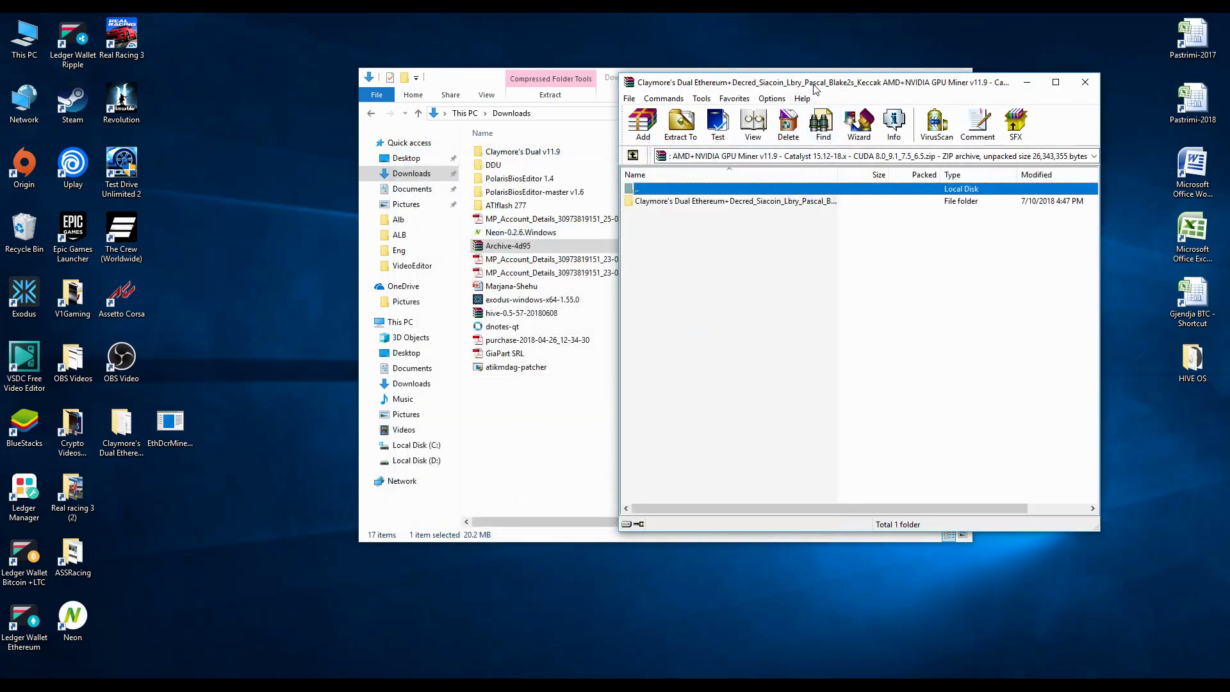
{"action": "left_click_drag", "start_coordinate": [817, 82], "coordinate": [830, 76]}
{"action": "left_click", "coordinate": [739, 196]}
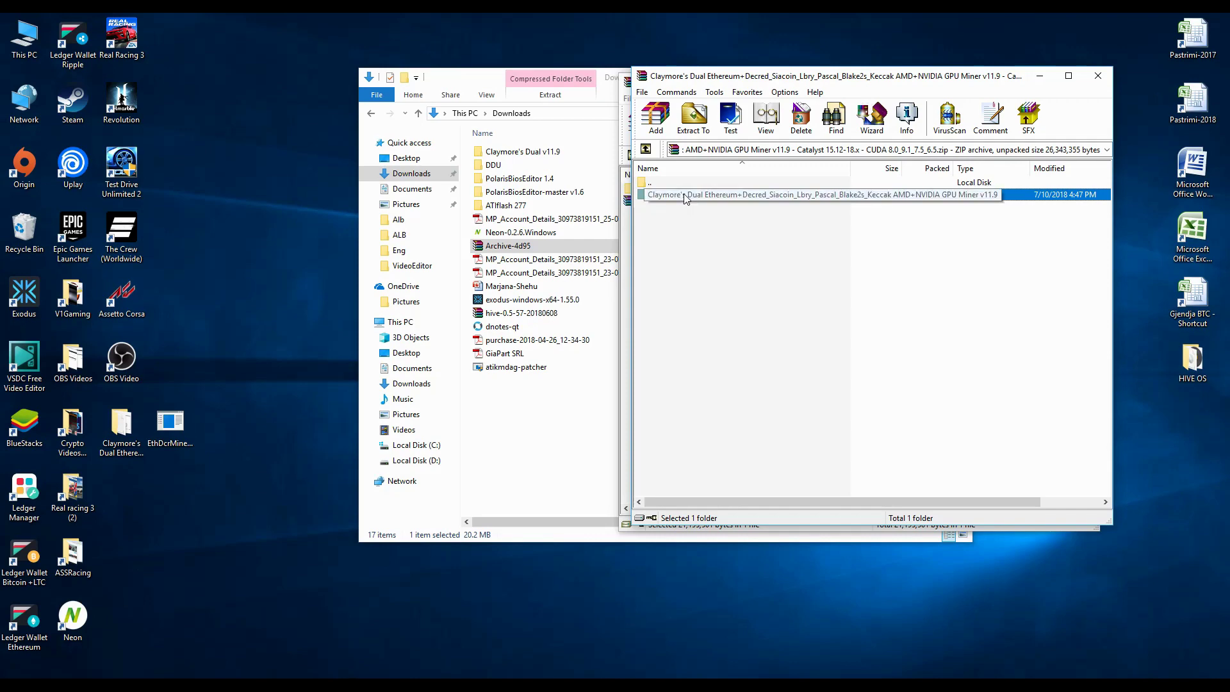
Step: Extract the archived v11.9 miner folder into the desktop Claymore folder and close the WinRAR and Downloads windows
{"action": "double_click", "coordinate": [121, 434]}
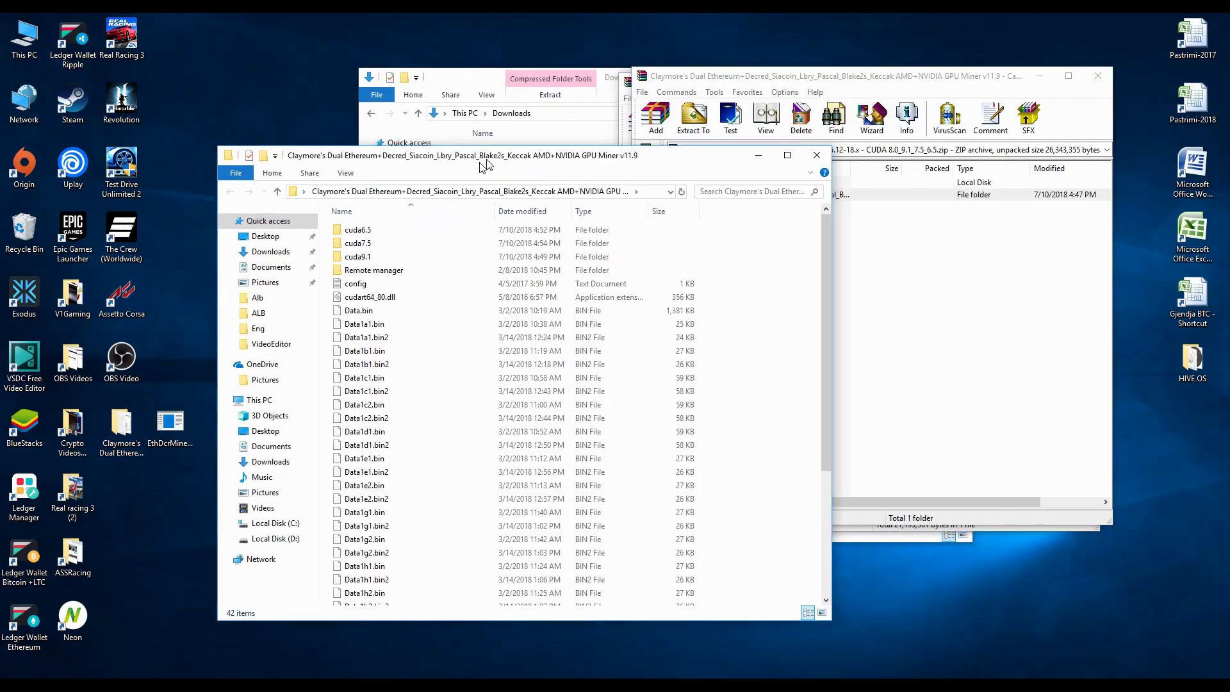
{"action": "left_click_drag", "start_coordinate": [485, 165], "coordinate": [421, 178]}
{"action": "left_click", "coordinate": [906, 283]}
{"action": "left_click_drag", "start_coordinate": [754, 196], "coordinate": [395, 505]}
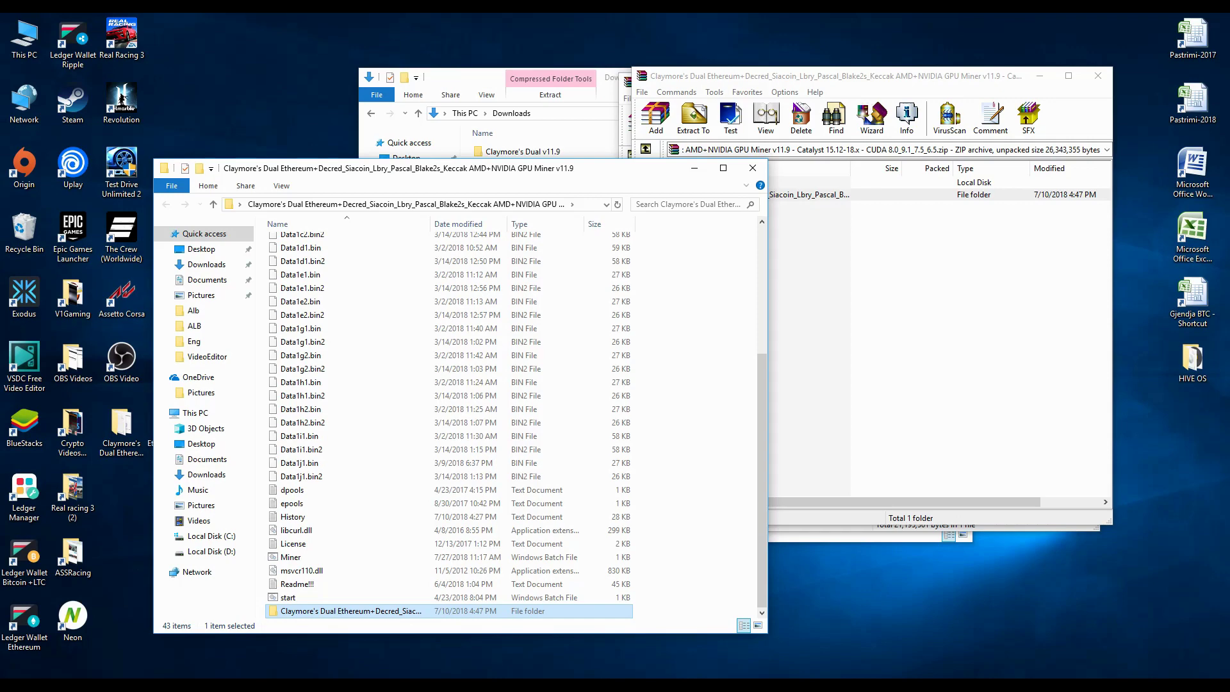
{"action": "left_click", "coordinate": [375, 546]}
{"action": "left_click", "coordinate": [1098, 76]}
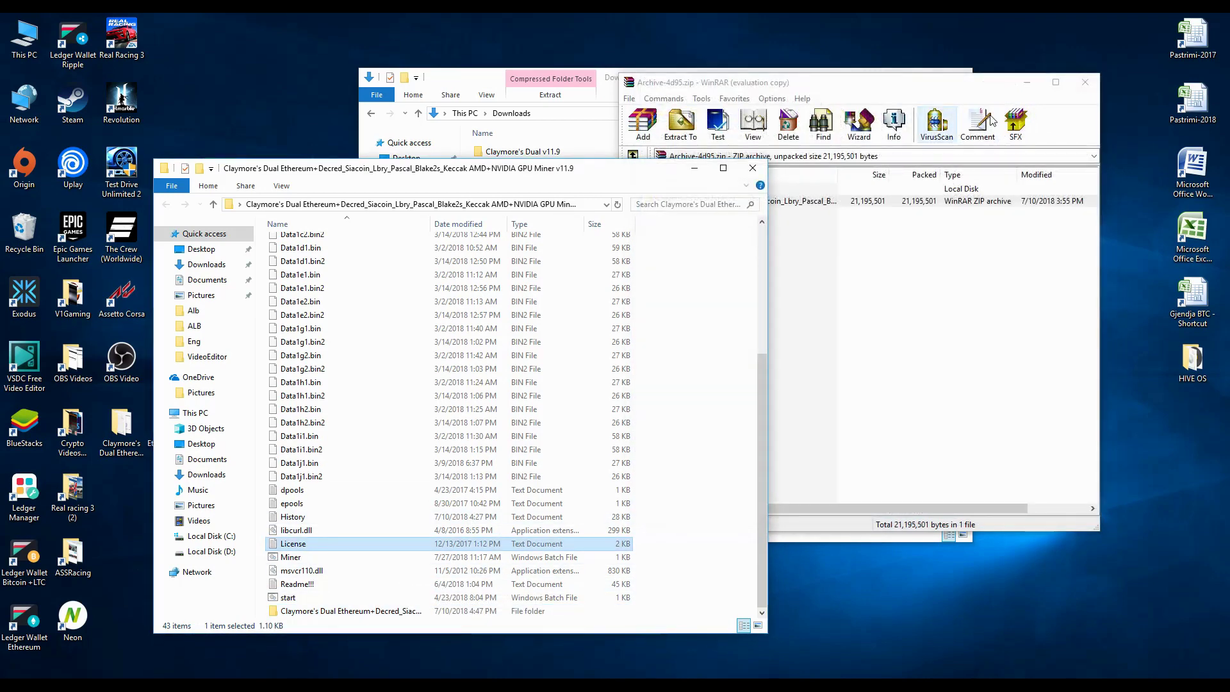
{"action": "left_click", "coordinate": [1085, 82]}
{"action": "left_click", "coordinate": [959, 76]}
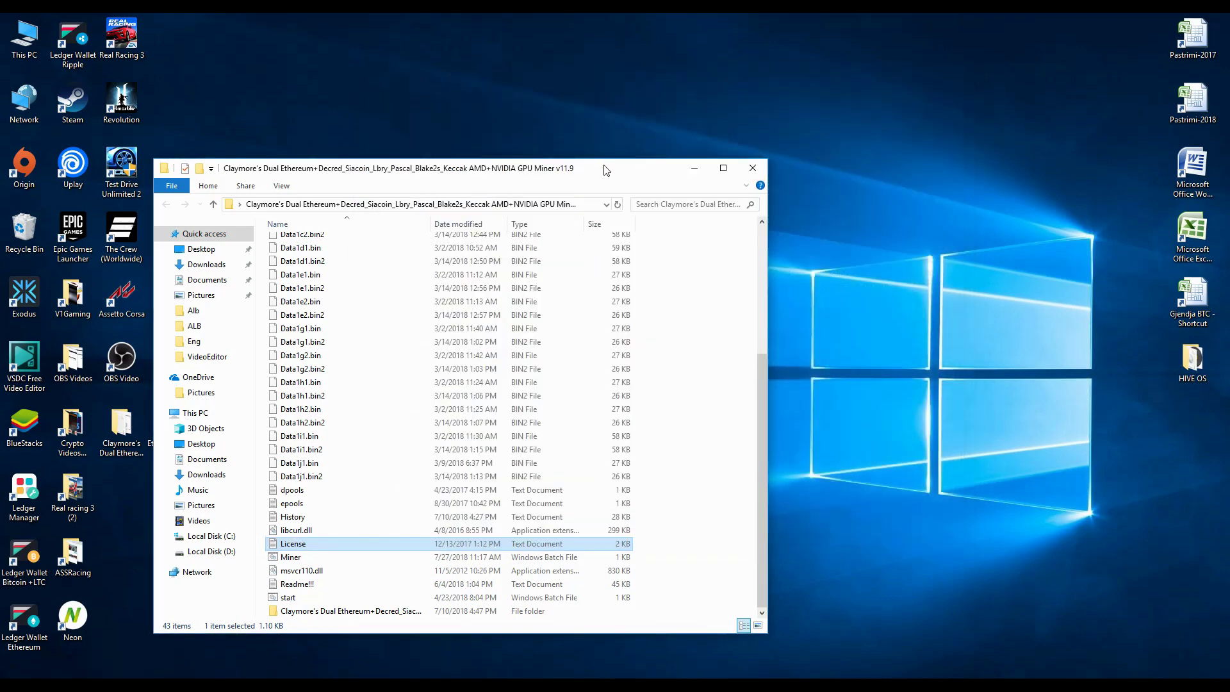
{"action": "left_click_drag", "start_coordinate": [606, 169], "coordinate": [723, 56]}
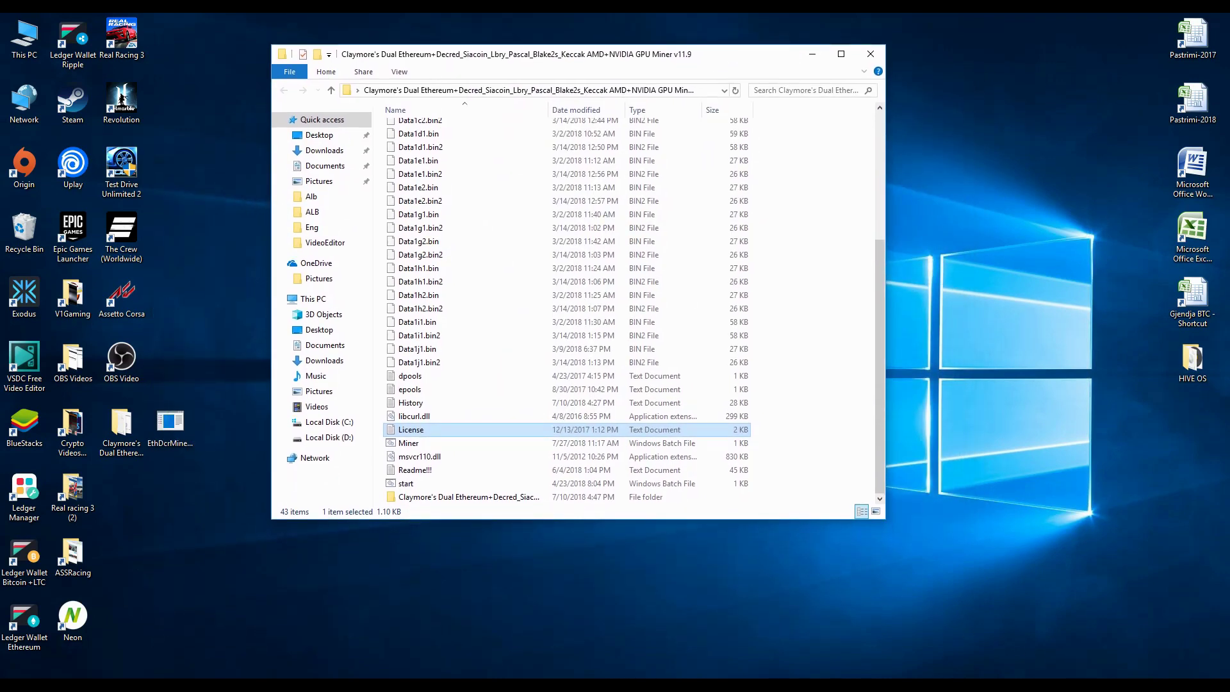
Step: Reopen Windows Defender Security Center and open the exclusions list from the virus and threat protection settings
{"action": "left_click", "coordinate": [1101, 684]}
{"action": "left_click", "coordinate": [1104, 647]}
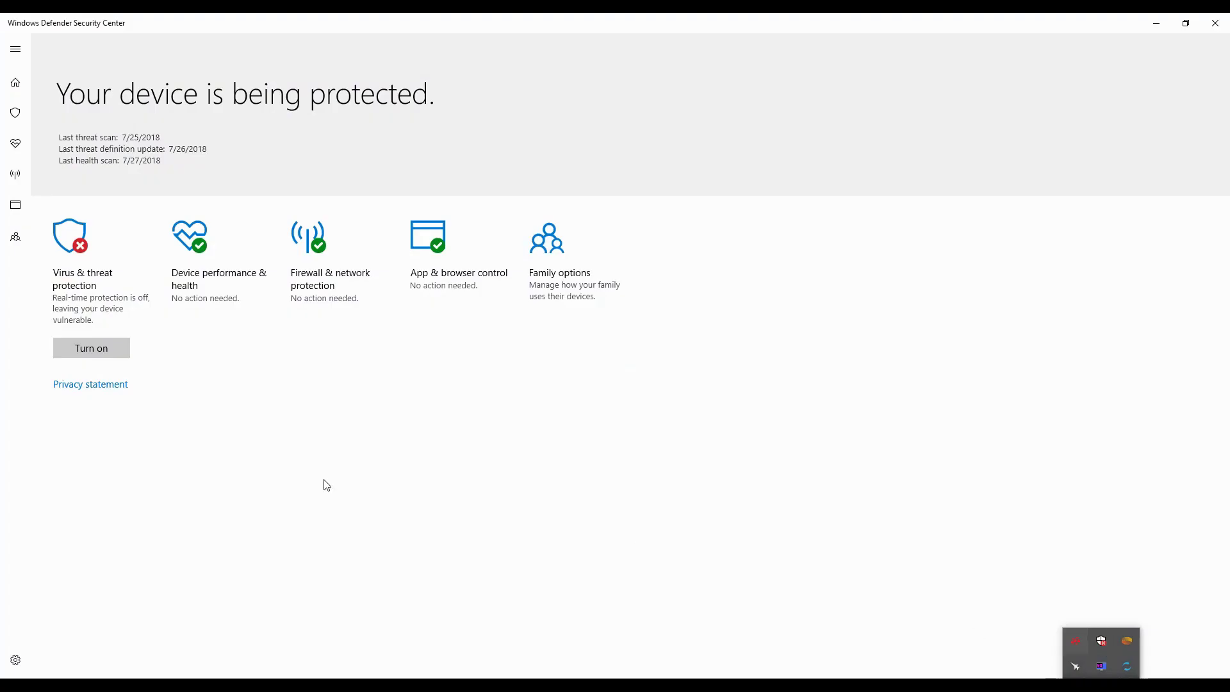
{"action": "left_click", "coordinate": [102, 314]}
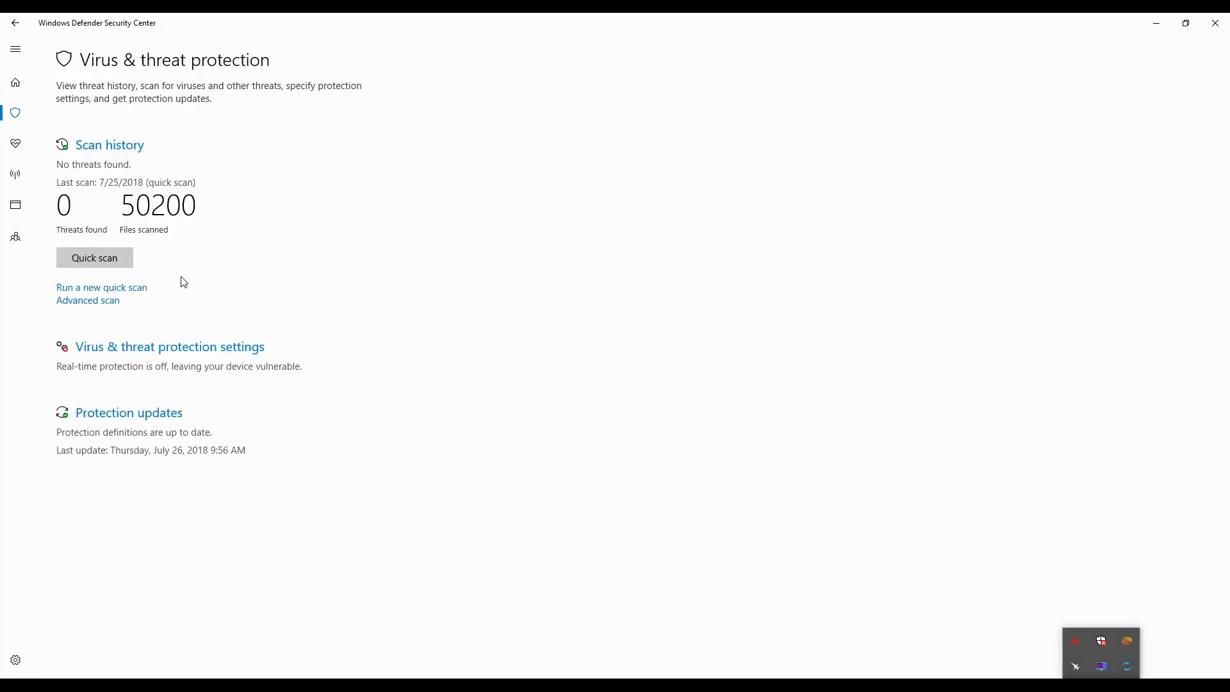
{"action": "left_click", "coordinate": [152, 349]}
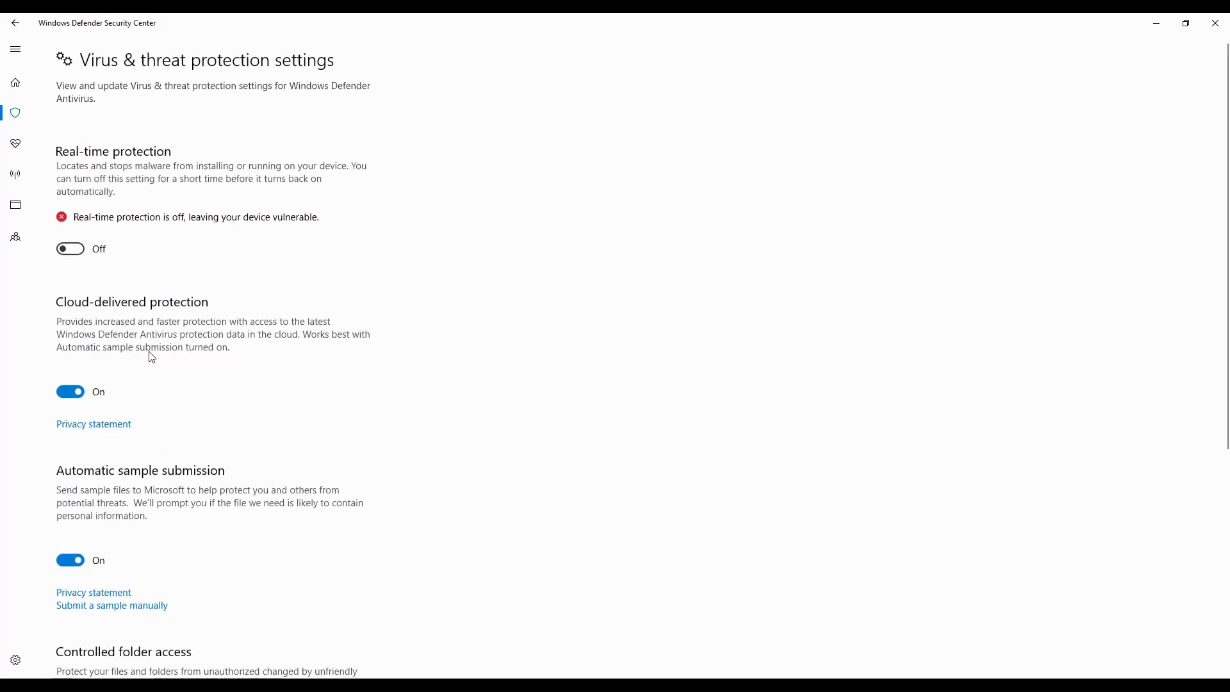
{"action": "scroll", "coordinate": [152, 357], "scroll_direction": "down", "scroll_amount": 5}
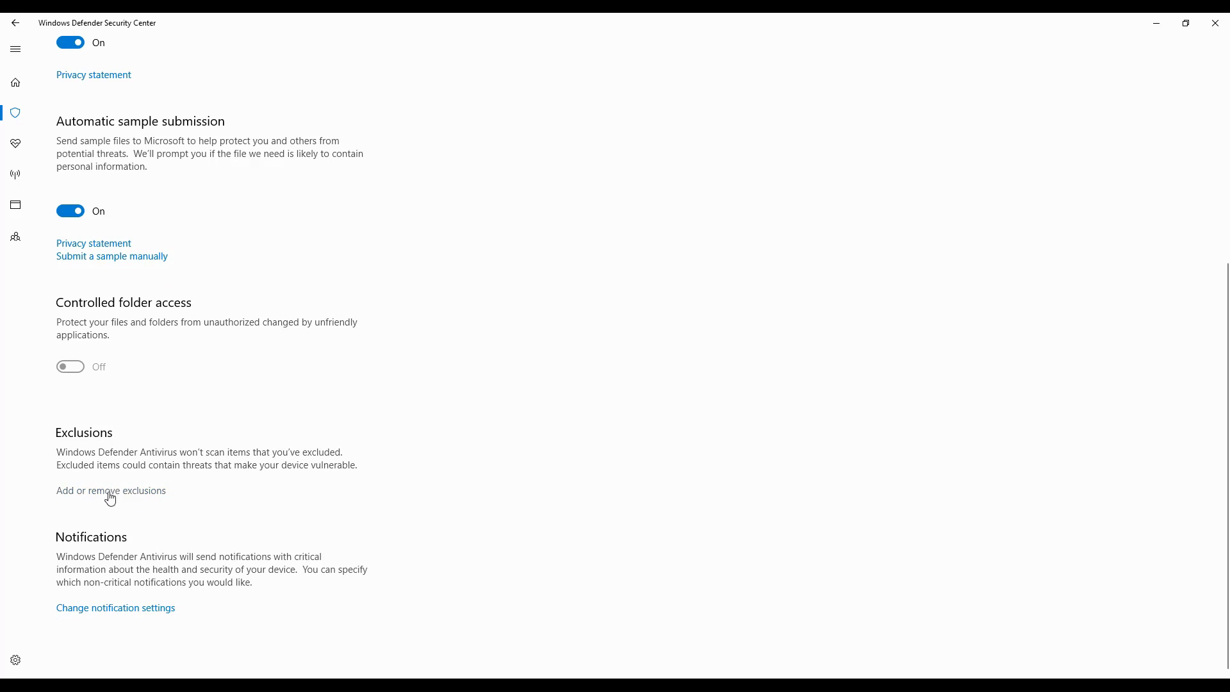
{"action": "left_click", "coordinate": [110, 492]}
Step: Add the Claymore v11.9 folder nested inside the desktop Claymore folder as a folder exclusion and close Windows Defender Security Center
{"action": "left_click", "coordinate": [72, 147]}
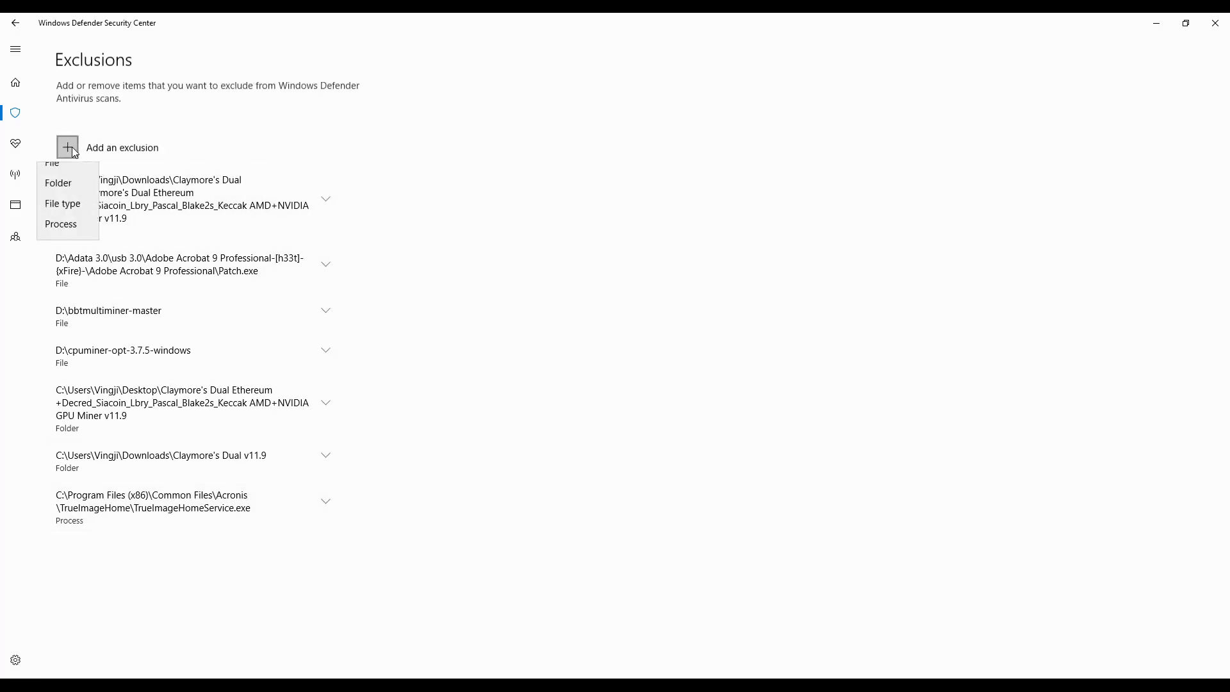
{"action": "left_click", "coordinate": [59, 198]}
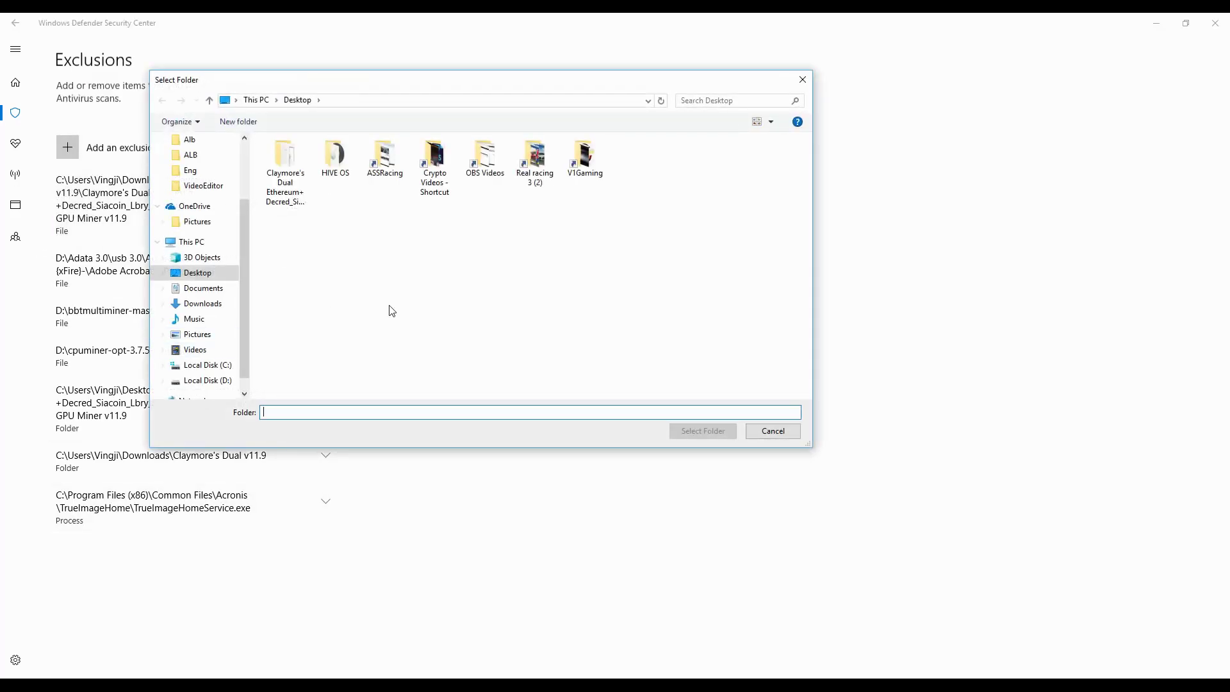
{"action": "left_click", "coordinate": [286, 165]}
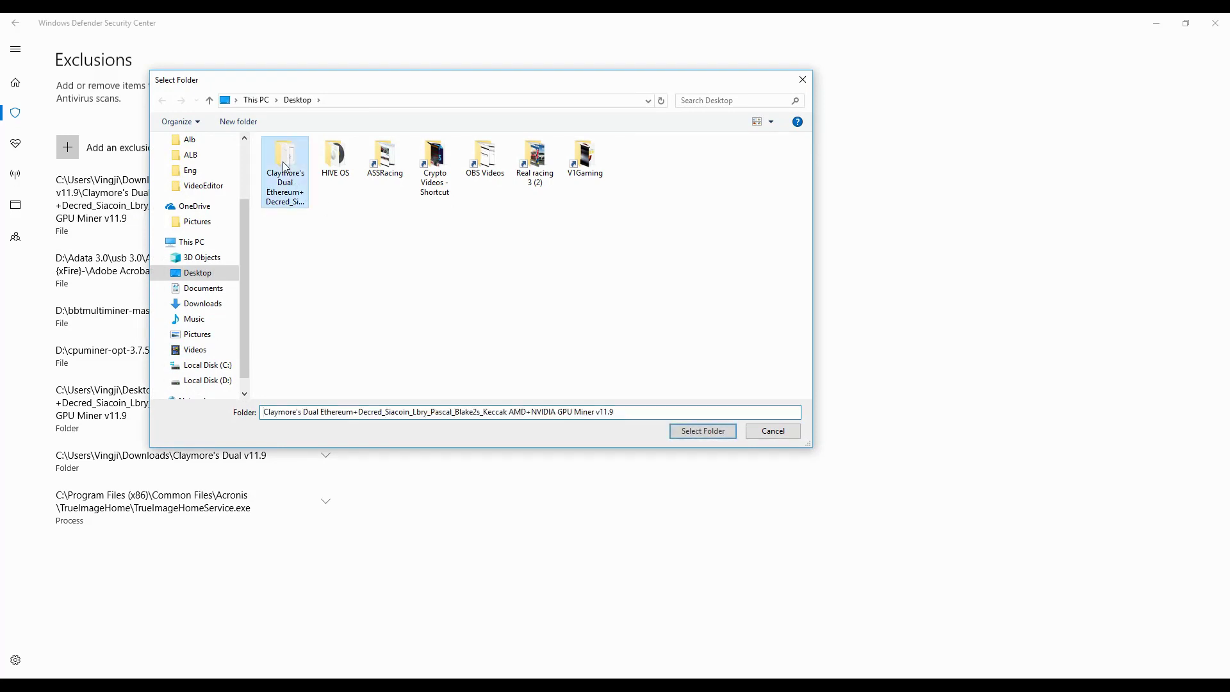
{"action": "double_click", "coordinate": [285, 166]}
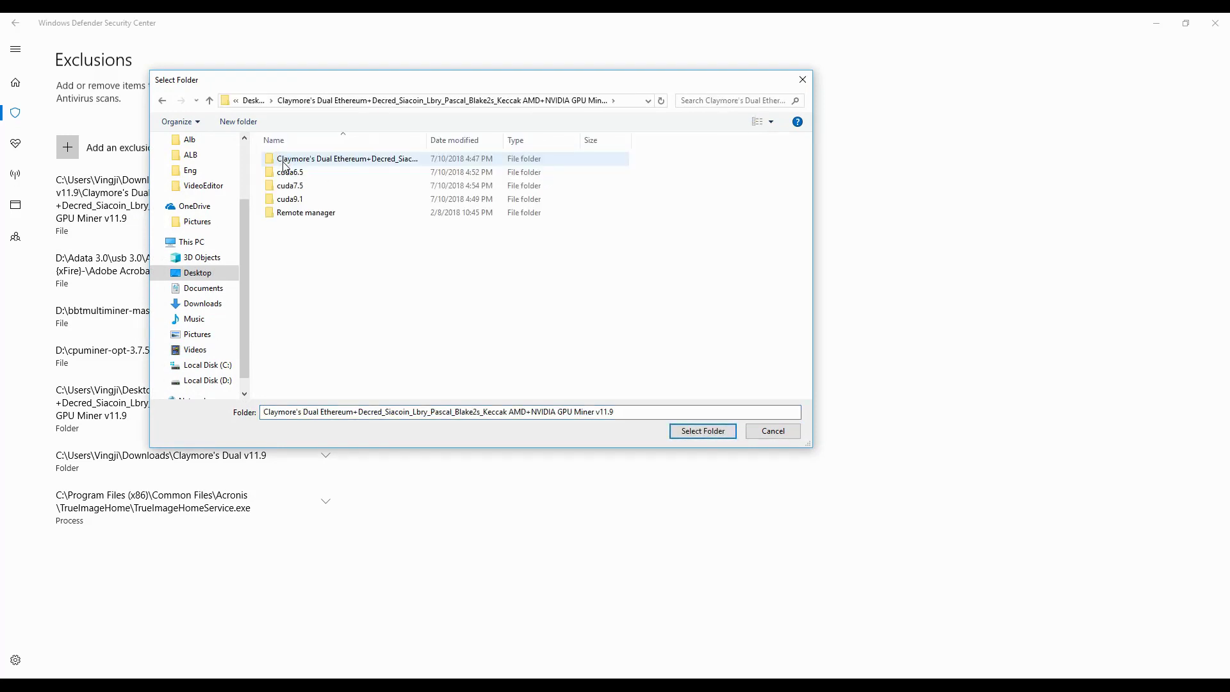
{"action": "left_click_drag", "start_coordinate": [428, 140], "coordinate": [580, 140]}
{"action": "left_click", "coordinate": [337, 164]}
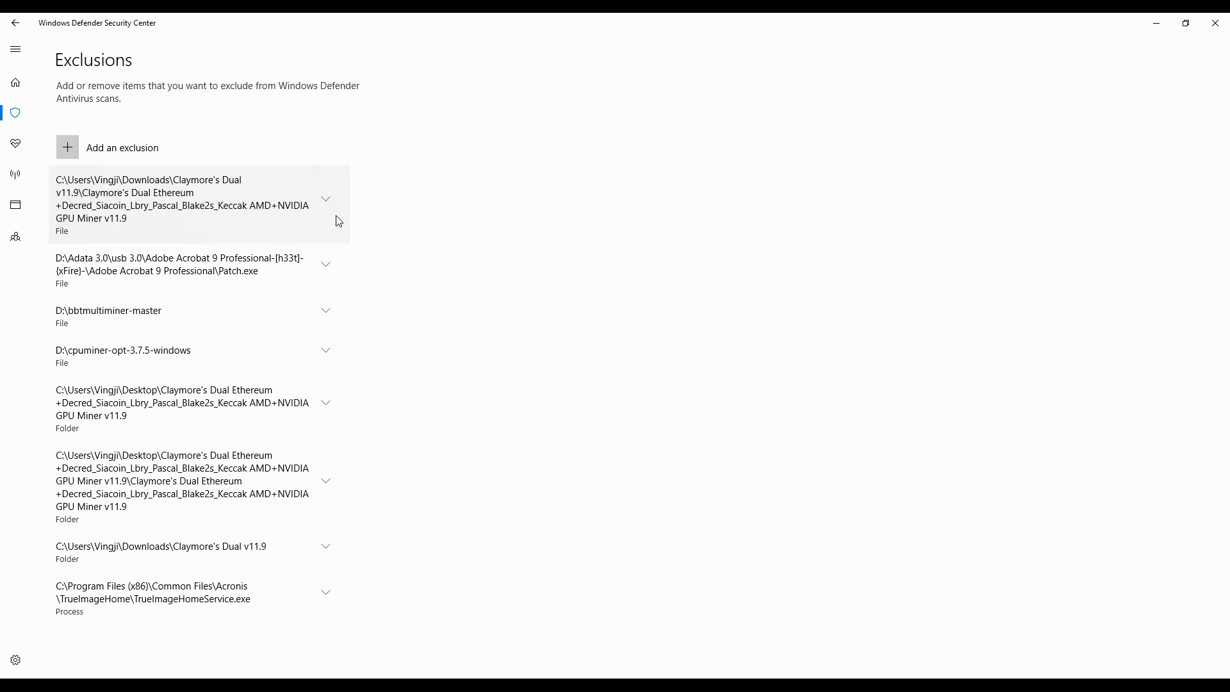
{"action": "left_click", "coordinate": [1223, 30]}
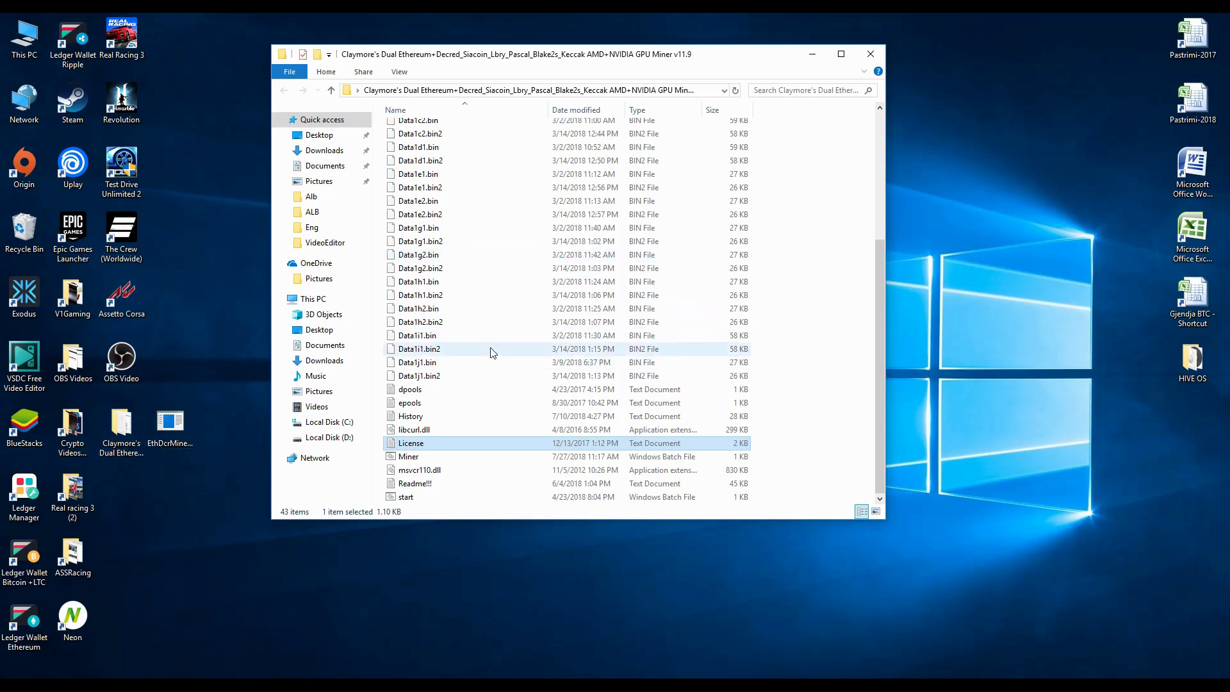
Step: Move the nested Claymore folder out to the desktop, replacing the files with the same names, and put its icon beside the EthDcrMiner shortcut
{"action": "scroll", "coordinate": [485, 349], "scroll_direction": "up", "scroll_amount": 5}
{"action": "left_click_drag", "start_coordinate": [527, 57], "coordinate": [664, 62]}
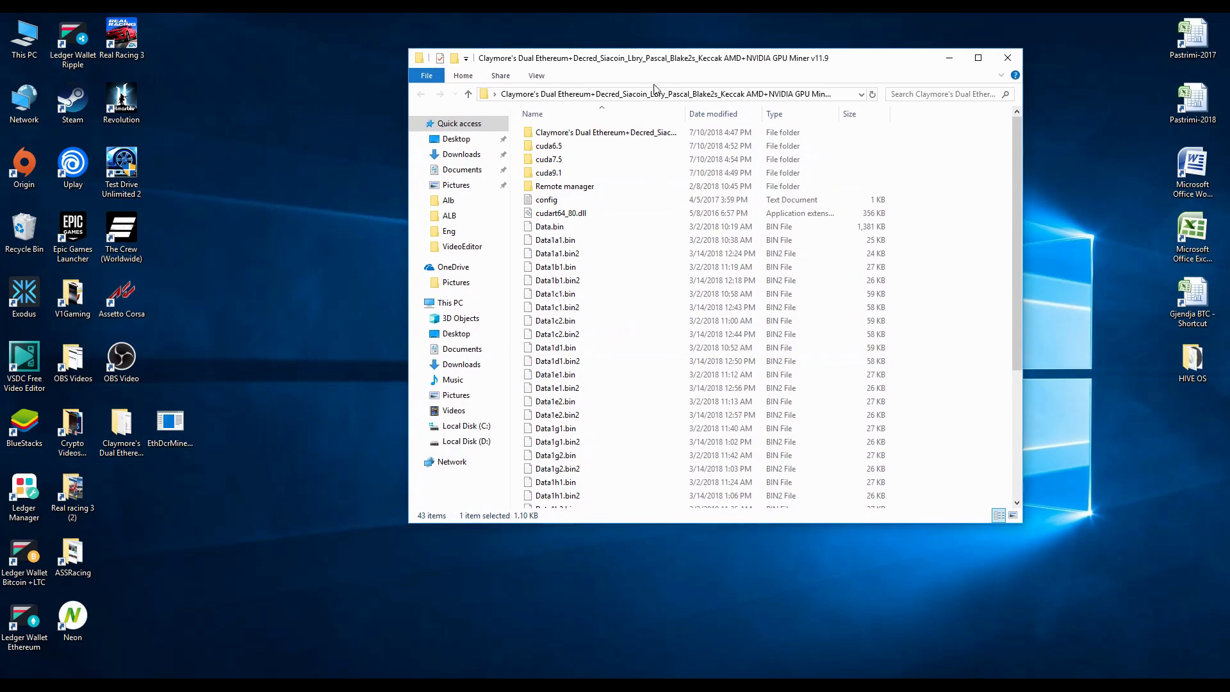
{"action": "left_click", "coordinate": [590, 138]}
{"action": "left_click_drag", "start_coordinate": [591, 138], "coordinate": [134, 533]}
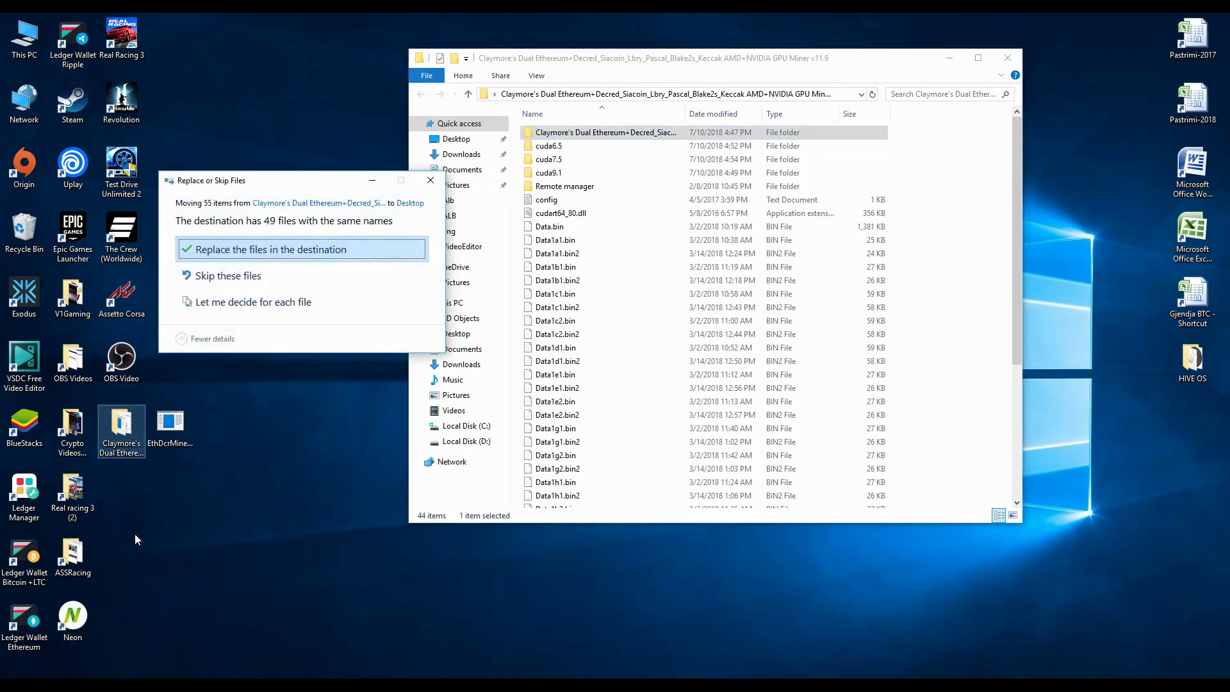
{"action": "left_click", "coordinate": [272, 249]}
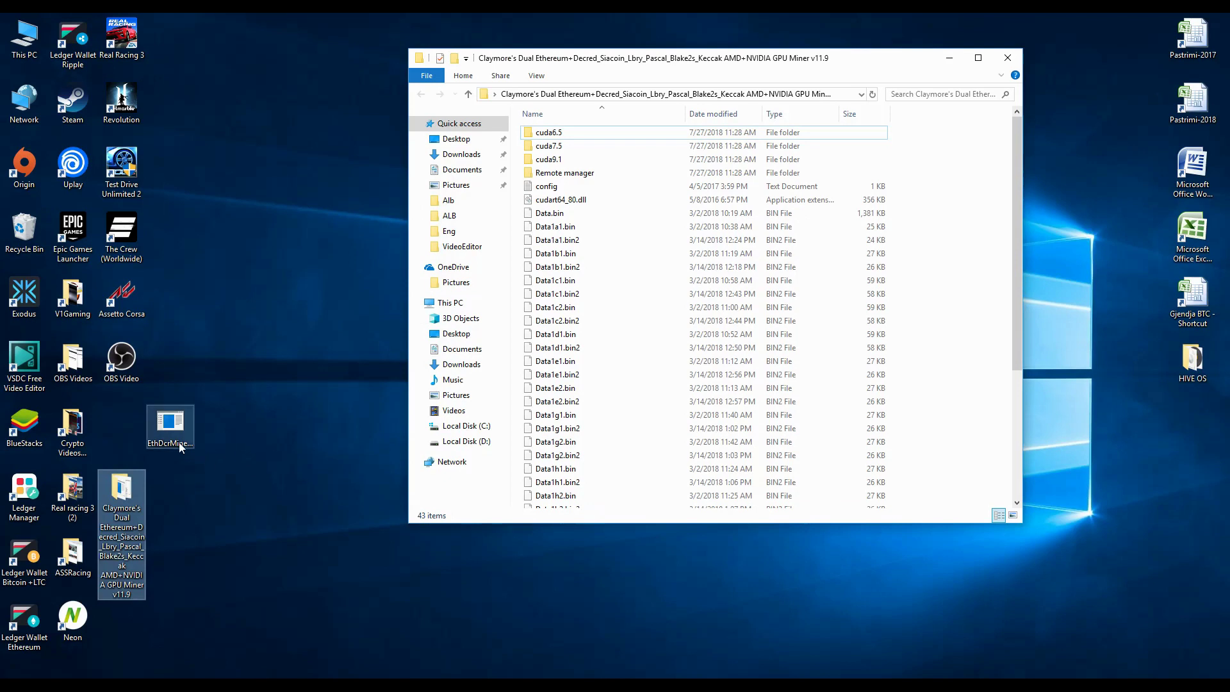
{"action": "left_click_drag", "start_coordinate": [122, 497], "coordinate": [122, 432]}
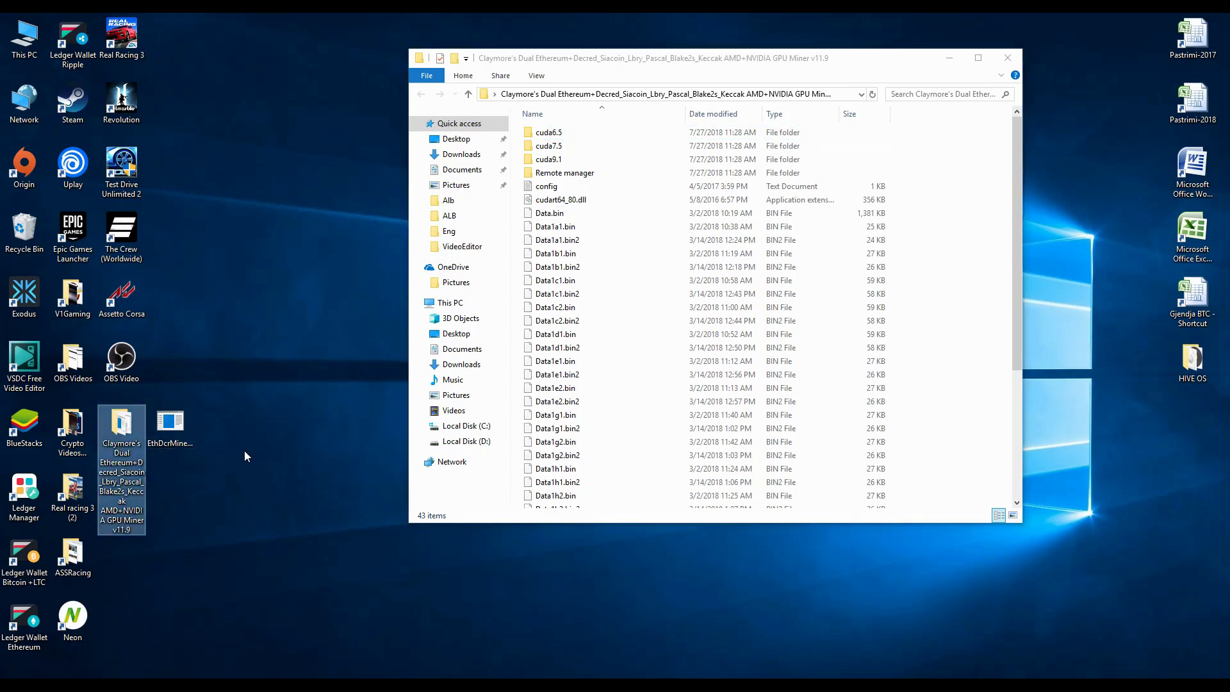
Step: Turn real-time protection back on in Windows Defender Security Center and close it
{"action": "left_click", "coordinate": [1102, 685]}
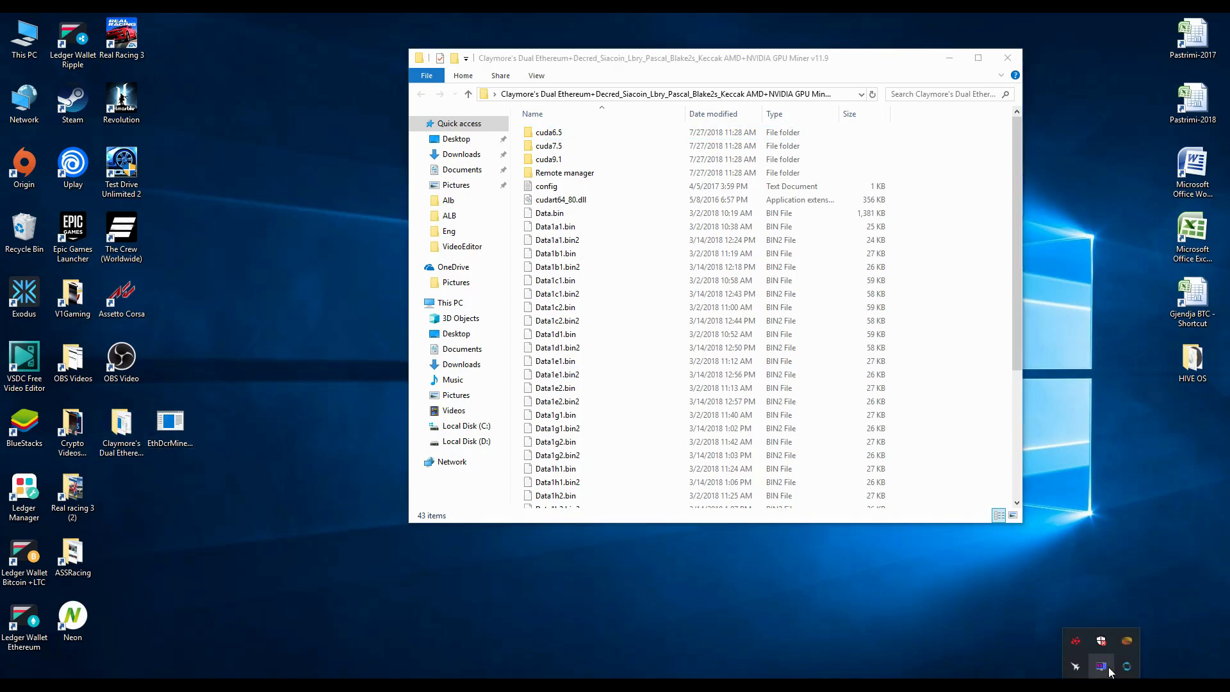
{"action": "left_click", "coordinate": [1102, 640]}
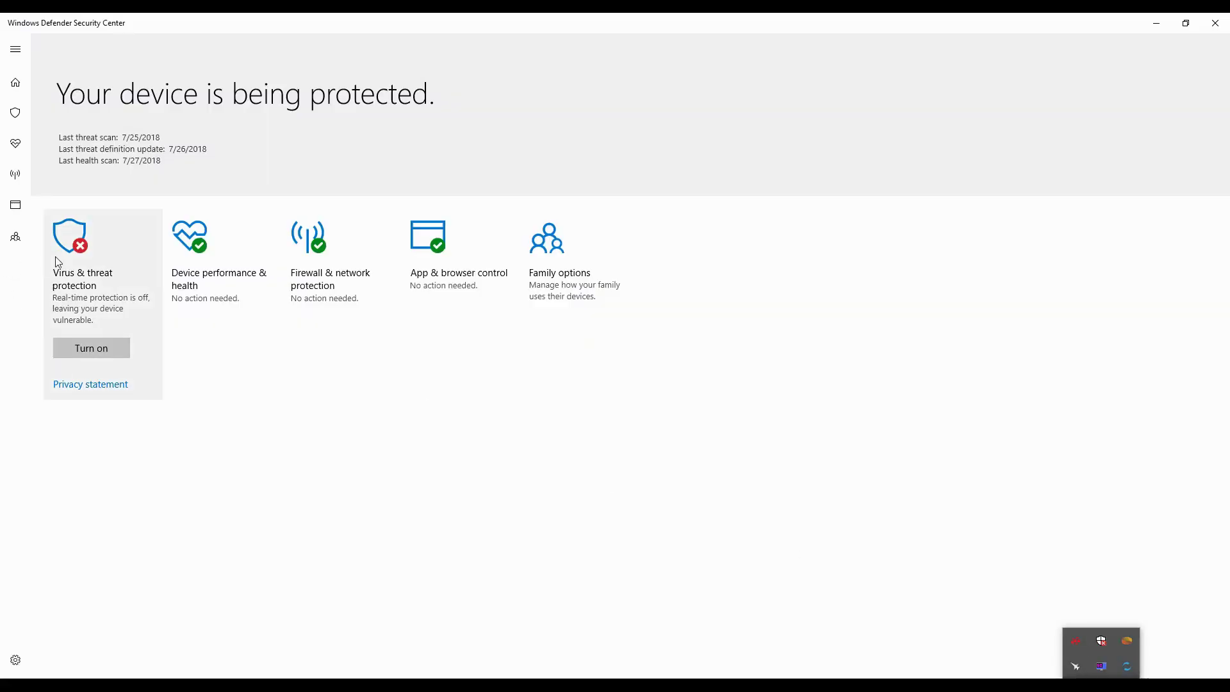
{"action": "left_click", "coordinate": [110, 350]}
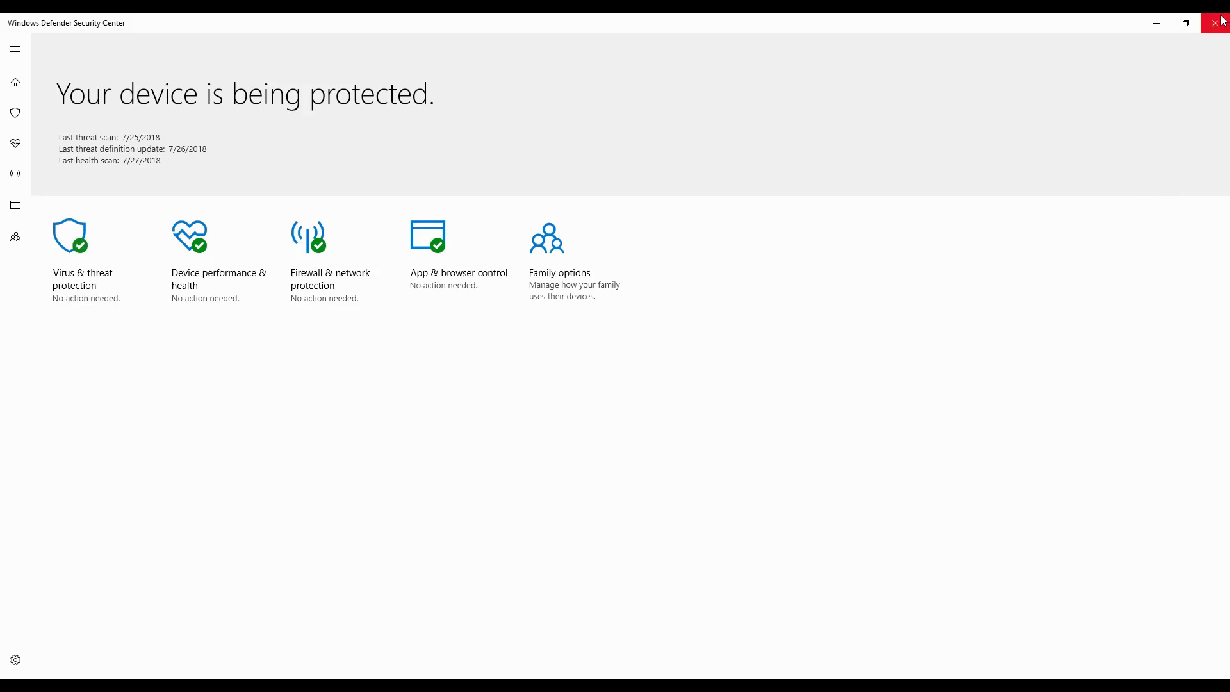
{"action": "left_click", "coordinate": [1217, 19]}
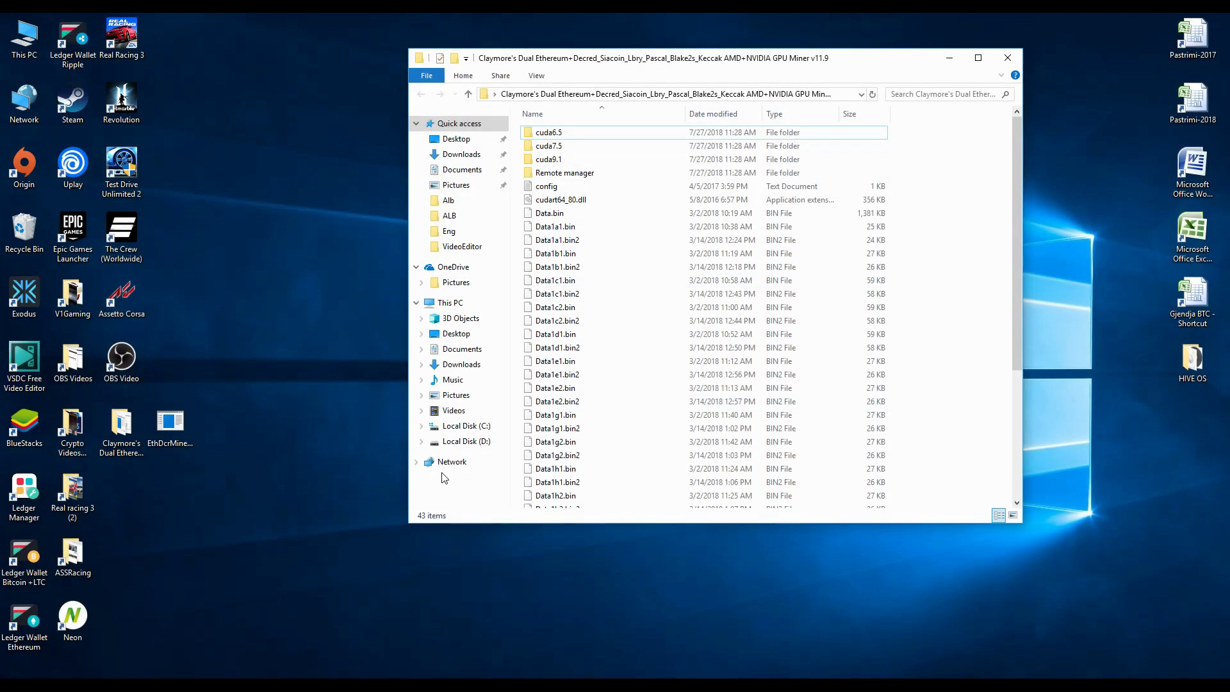
Step: Move the EthDcrMiner64 application out of the Claymore v11.9 folder onto the desktop
{"action": "left_click", "coordinate": [132, 445]}
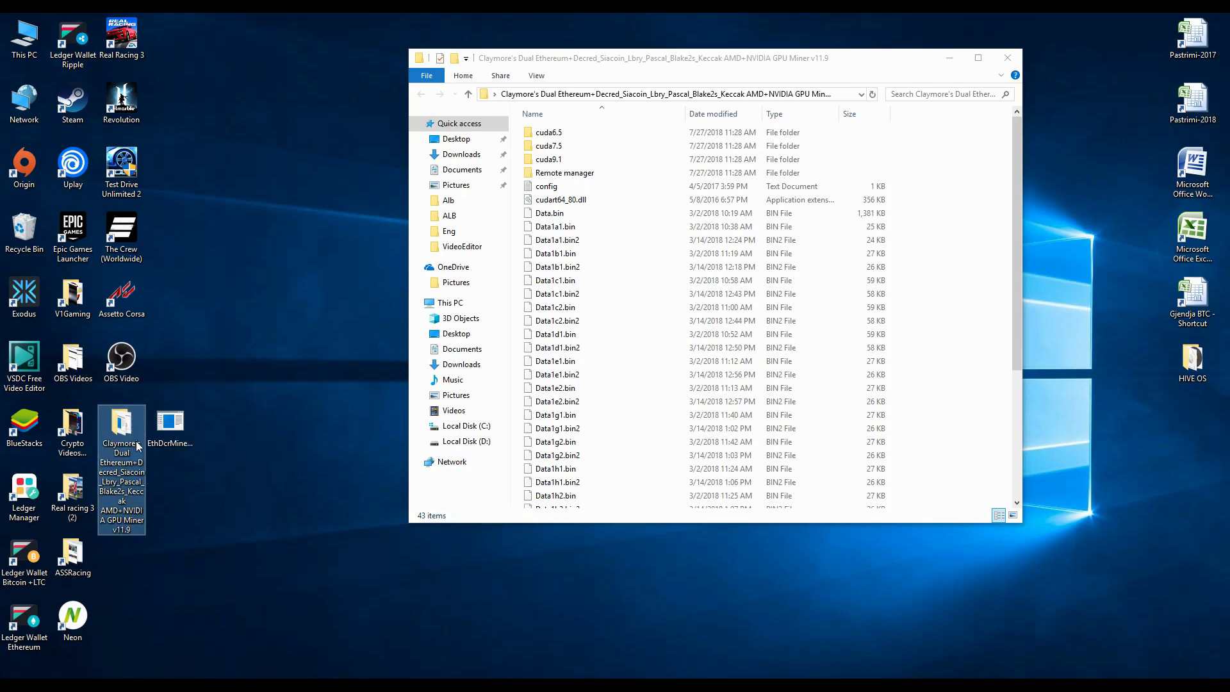
{"action": "mouse_move", "coordinate": [127, 438]}
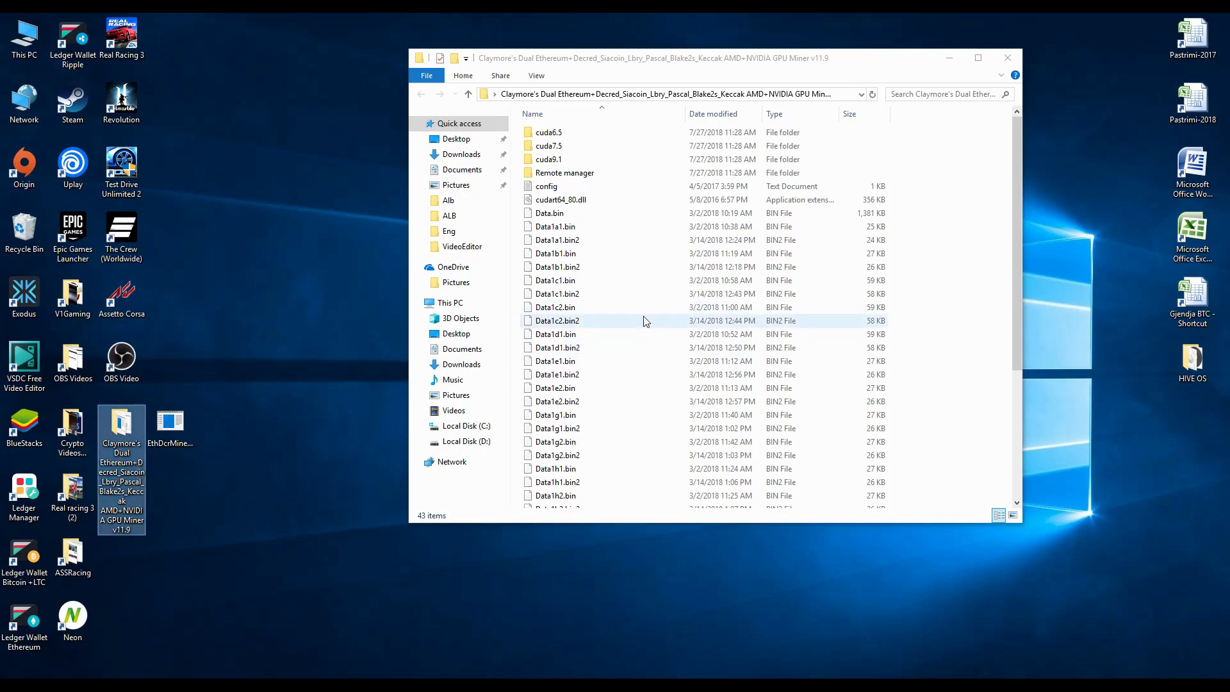
{"action": "scroll", "coordinate": [646, 322], "scroll_direction": "down", "scroll_amount": 5}
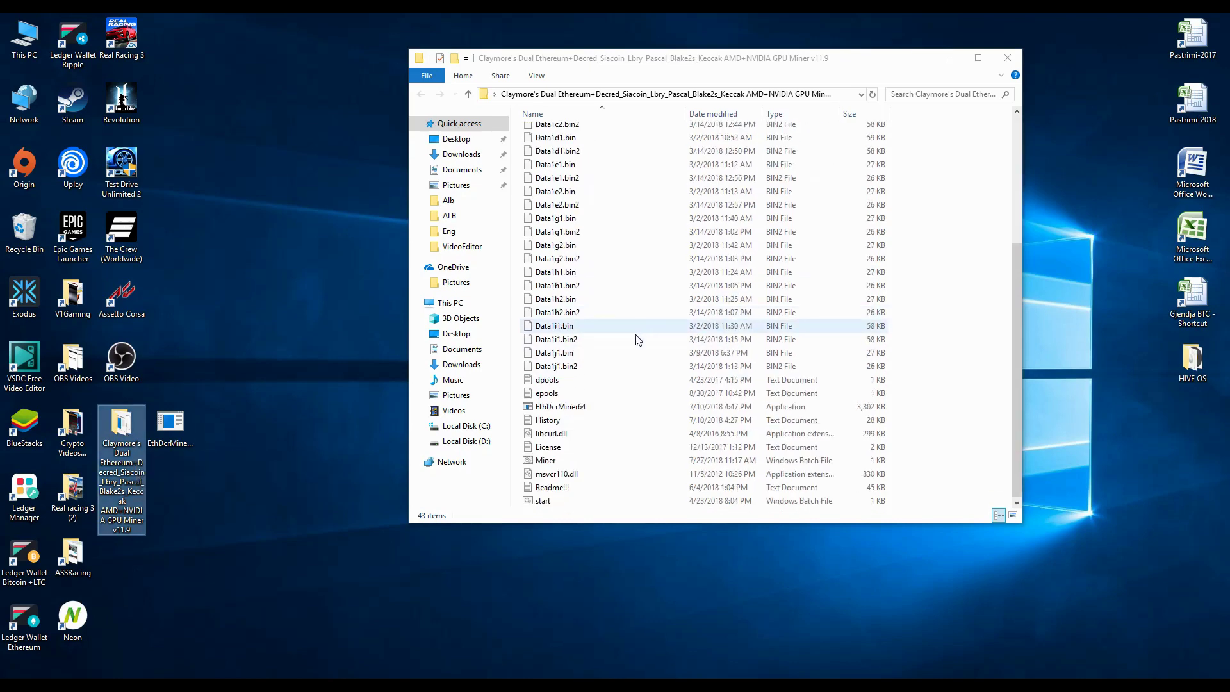
{"action": "scroll", "coordinate": [630, 353], "scroll_direction": "up", "scroll_amount": 5}
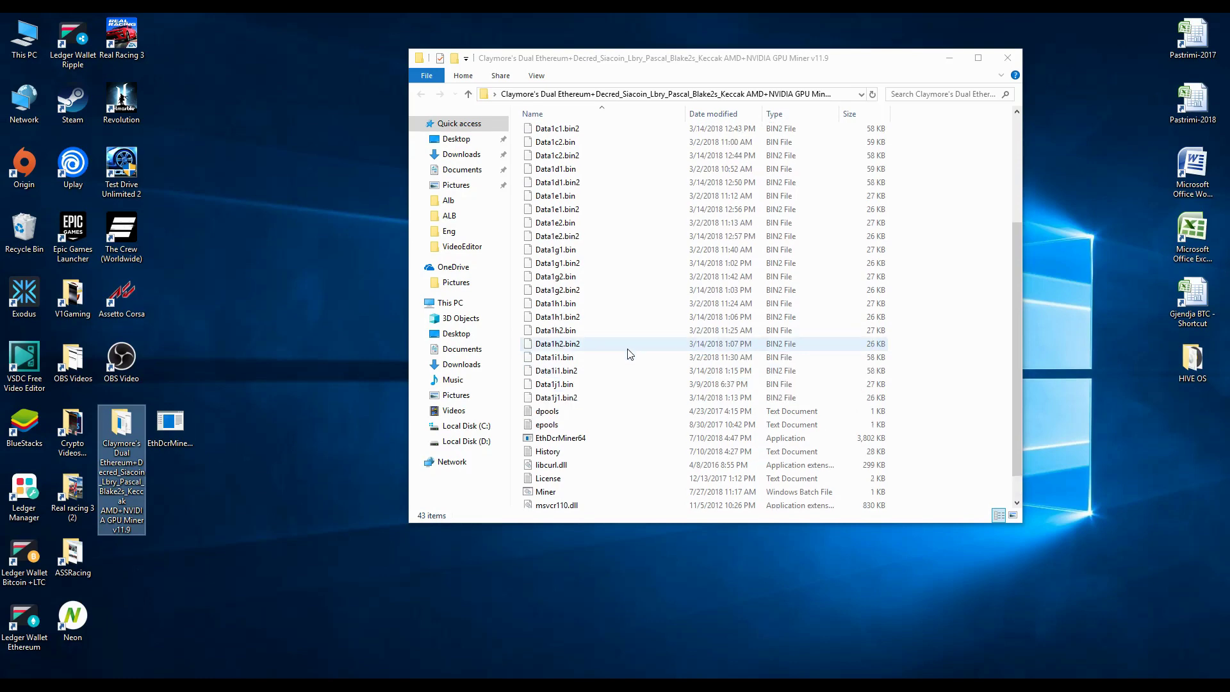
{"action": "scroll", "coordinate": [630, 354], "scroll_direction": "down", "scroll_amount": 5}
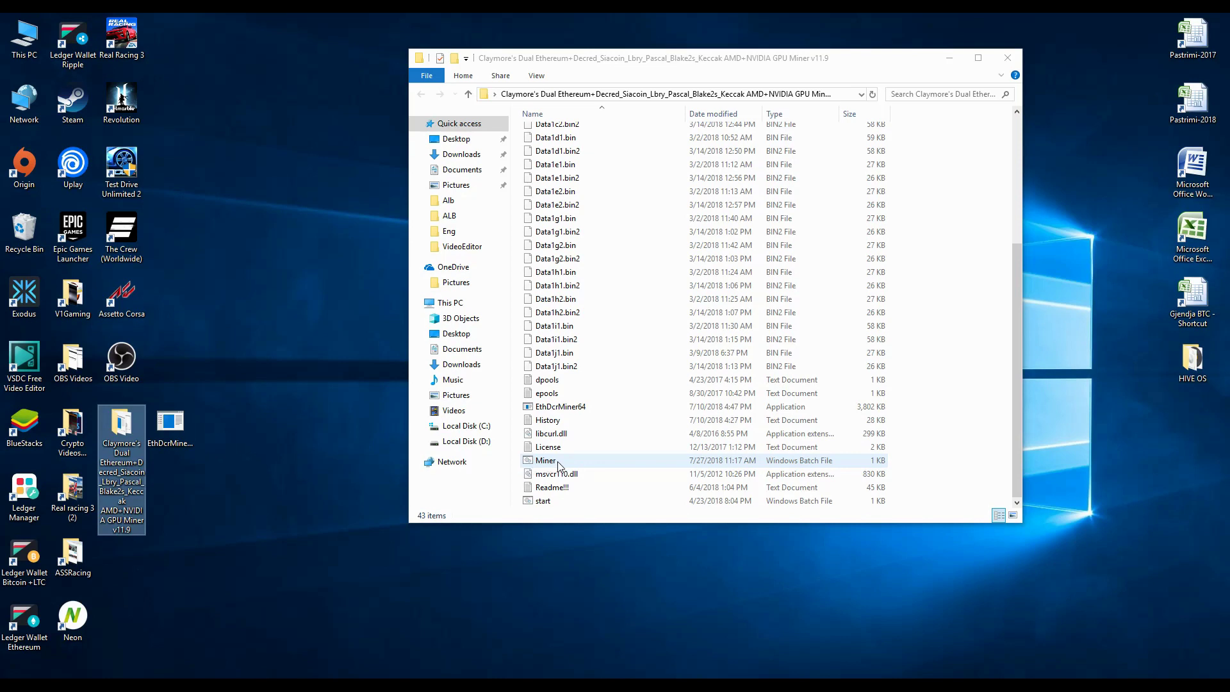
{"action": "right_click", "coordinate": [558, 407]}
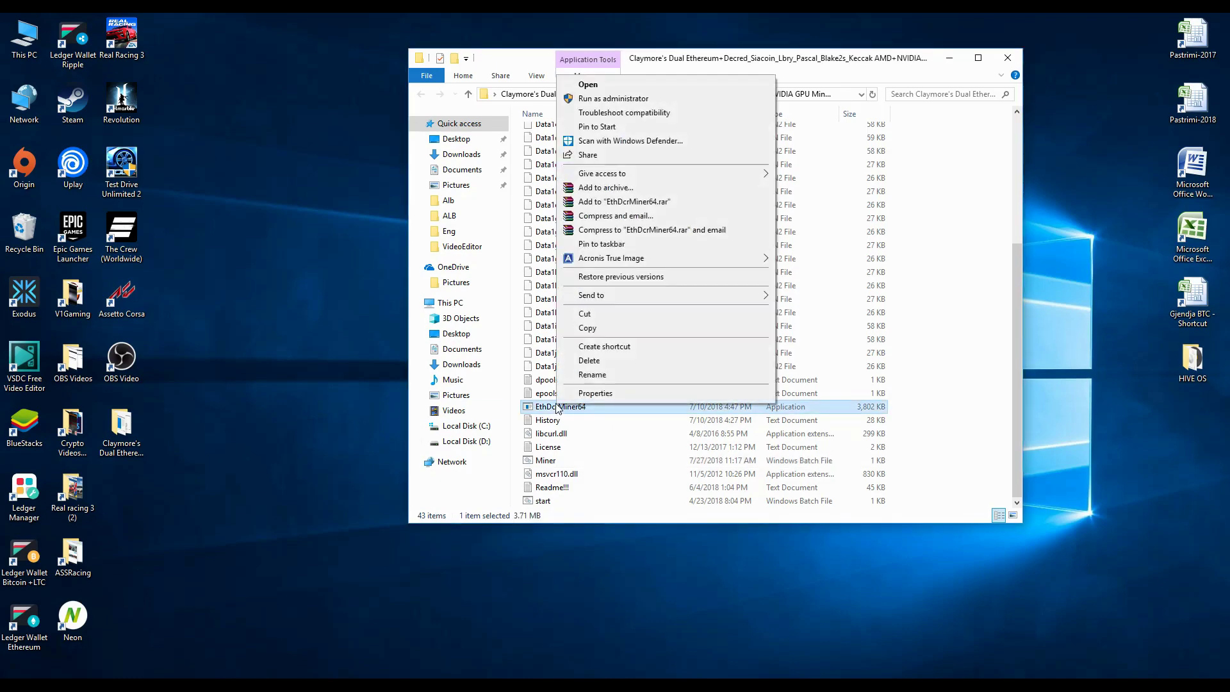
{"action": "left_click", "coordinate": [597, 314]}
{"action": "right_click", "coordinate": [174, 485]}
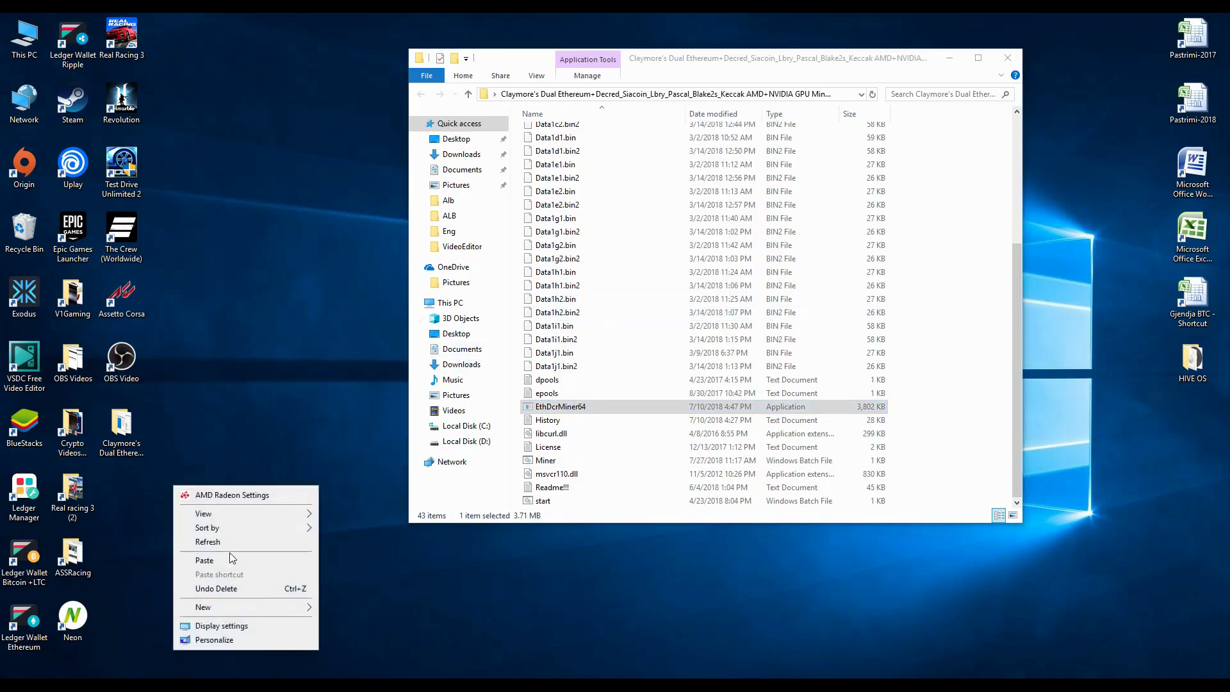
{"action": "left_click", "coordinate": [228, 559]}
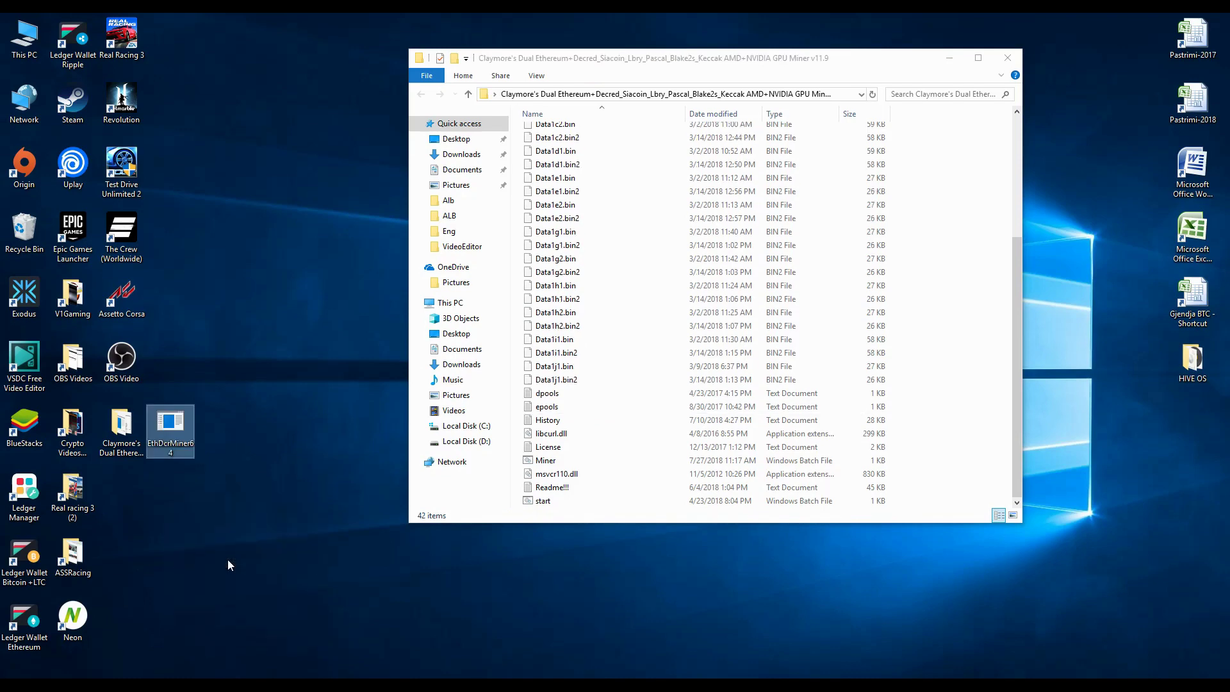
Step: Try running the Miner batch file in the Claymore folder without the EthDcrMiner64 application beside it
{"action": "left_click", "coordinate": [546, 461]}
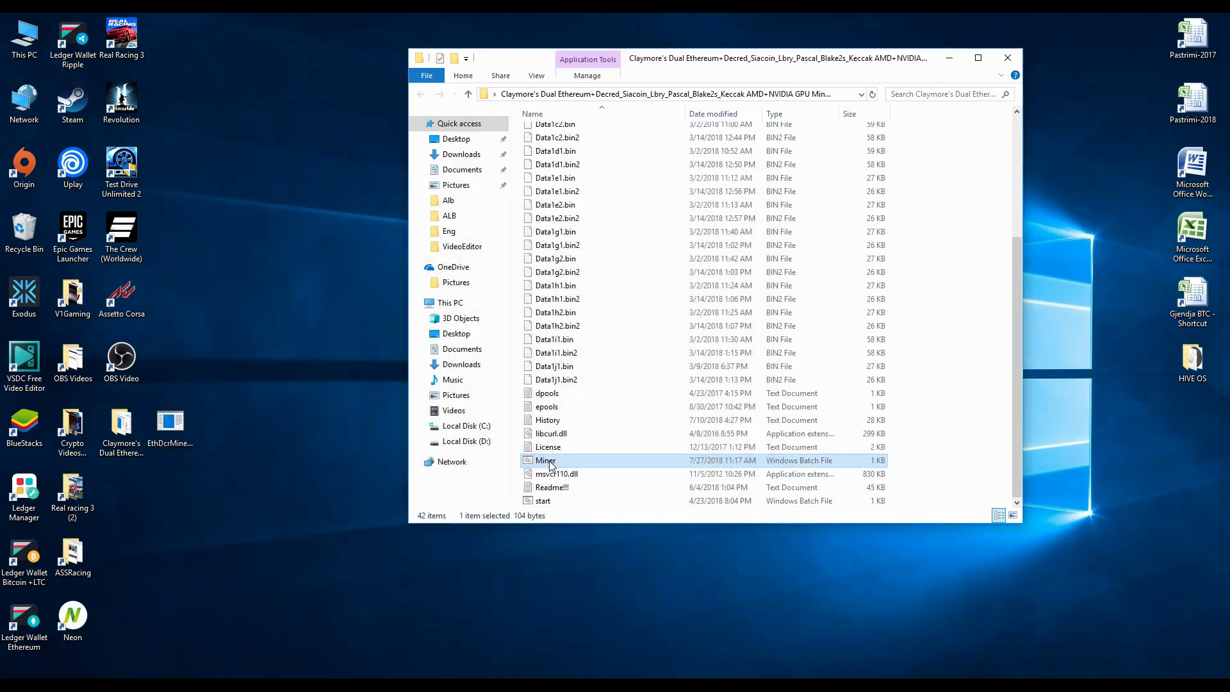
{"action": "double_click", "coordinate": [549, 463]}
{"action": "double_click", "coordinate": [550, 464]}
Step: Edit the Miner batch file in Notepad, adding a pause command on the line below the miner command, and save it
{"action": "right_click", "coordinate": [551, 462]}
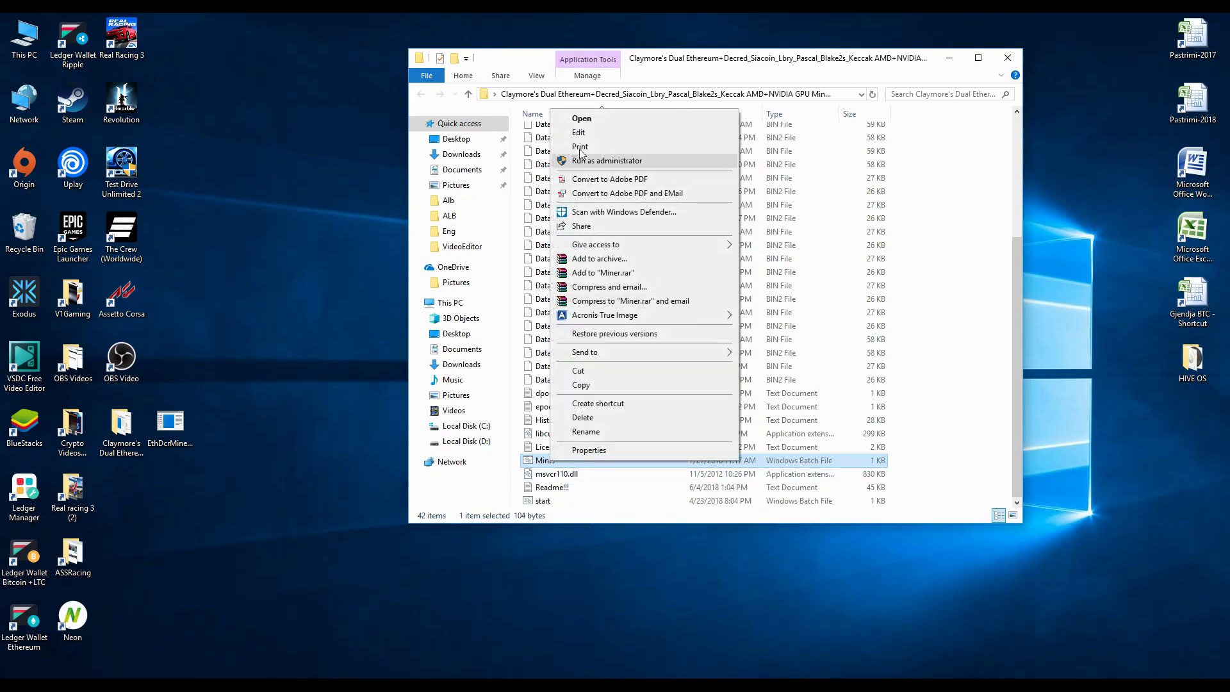
{"action": "left_click", "coordinate": [583, 132]}
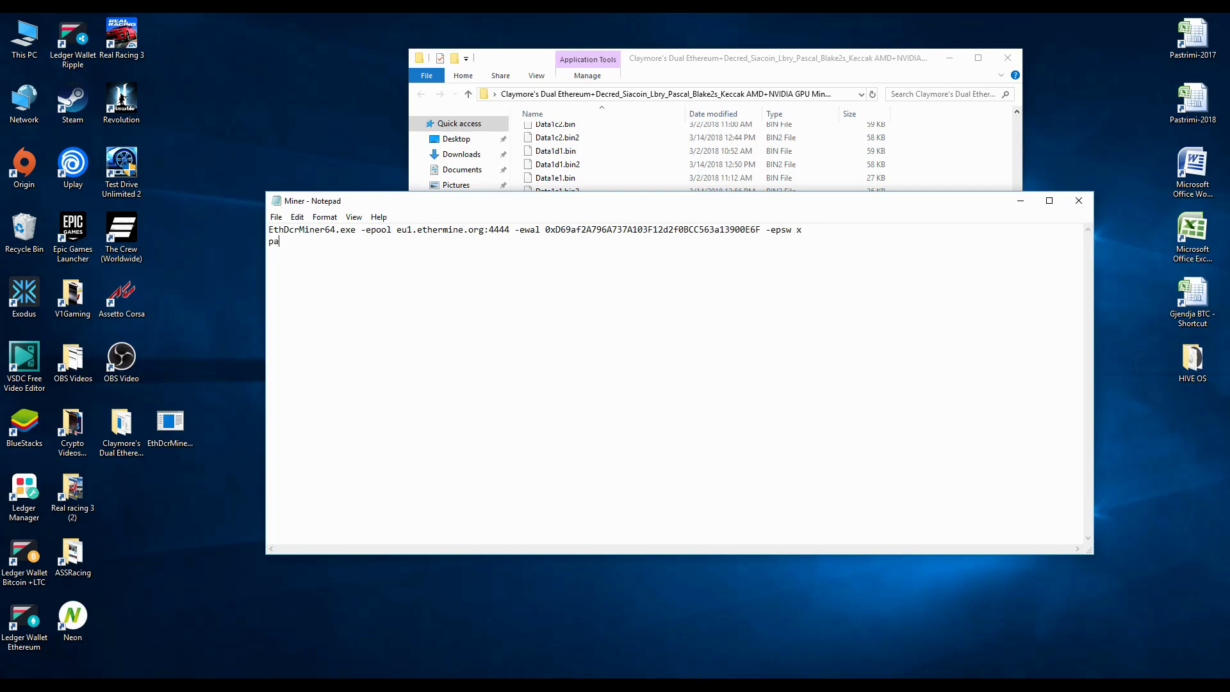
{"action": "left_click", "coordinate": [1079, 201]}
{"action": "left_click", "coordinate": [576, 376]}
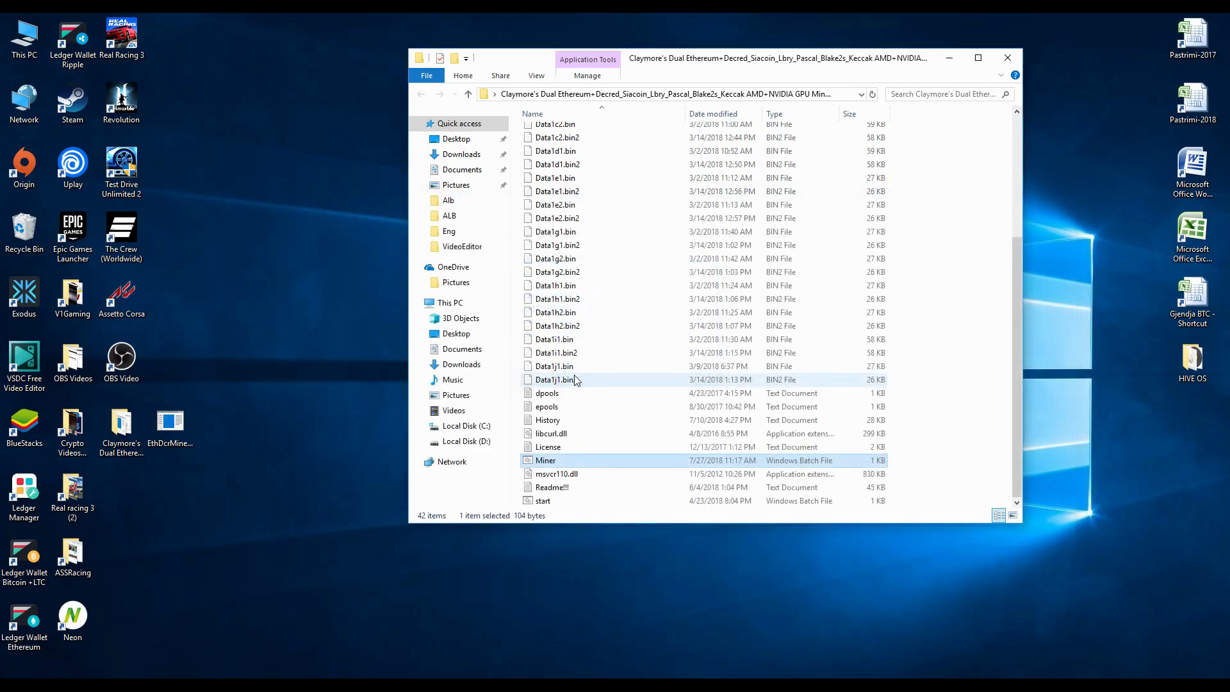
Step: Run the edited Miner batch file, shift its command window for reading the output, and close the window
{"action": "double_click", "coordinate": [550, 460]}
{"action": "left_click_drag", "start_coordinate": [363, 84], "coordinate": [534, 107]}
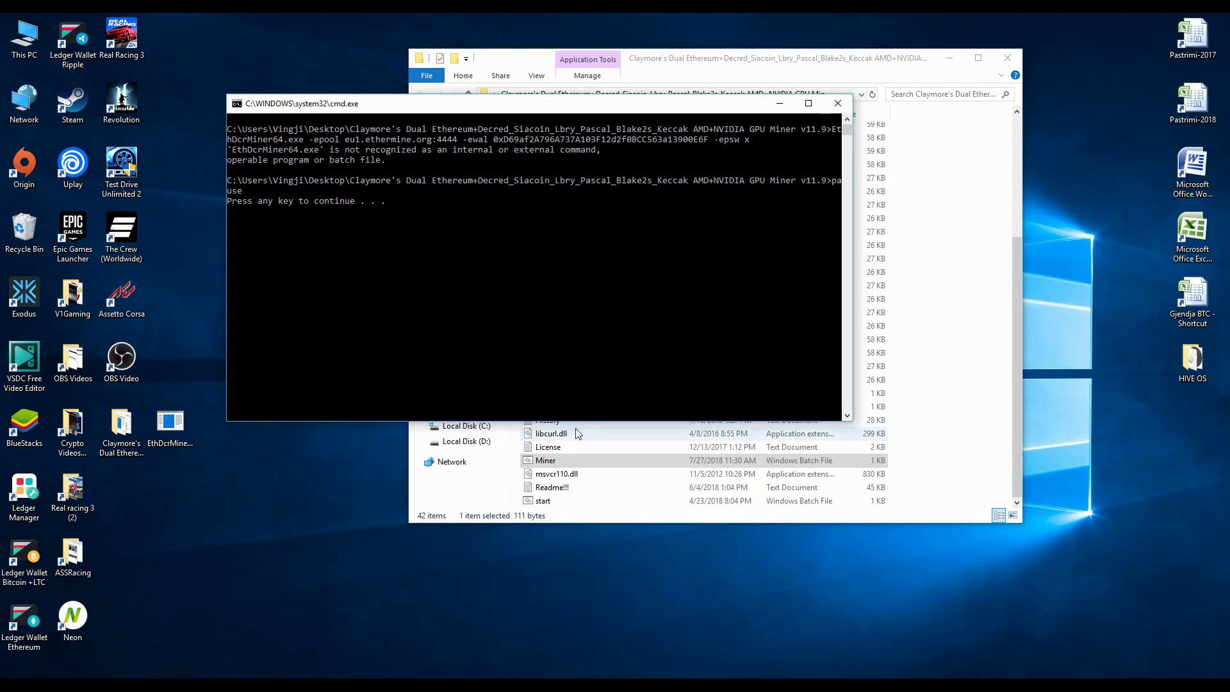
{"action": "left_click", "coordinate": [837, 104]}
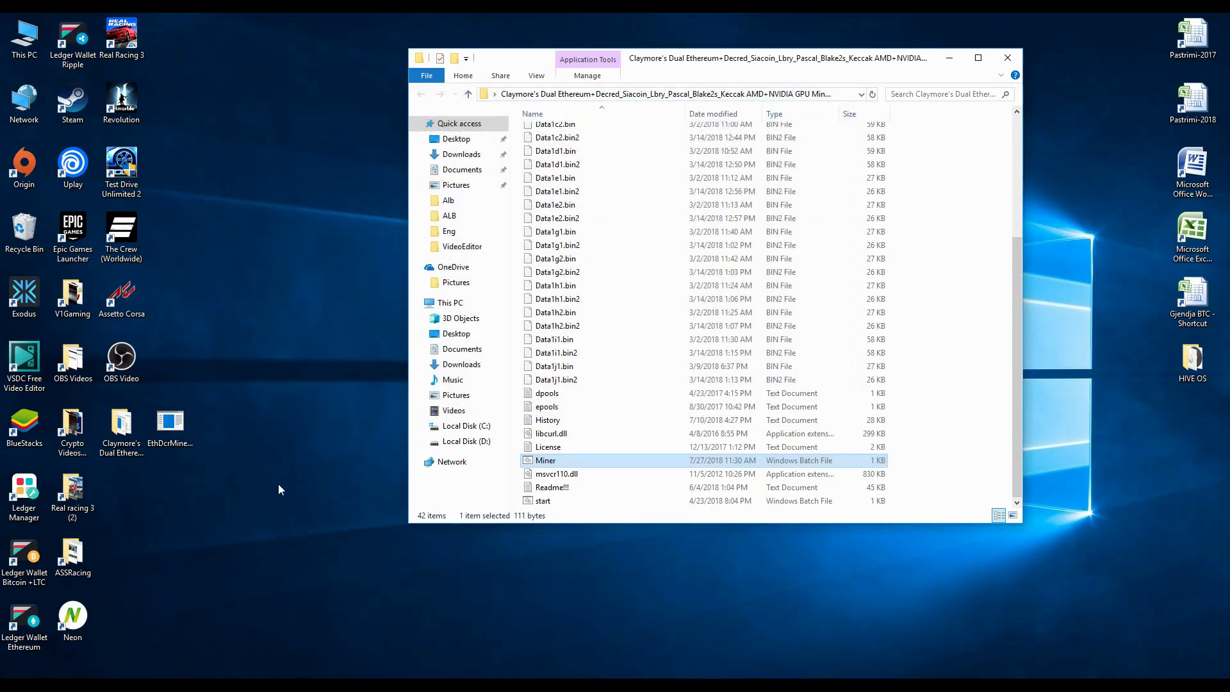